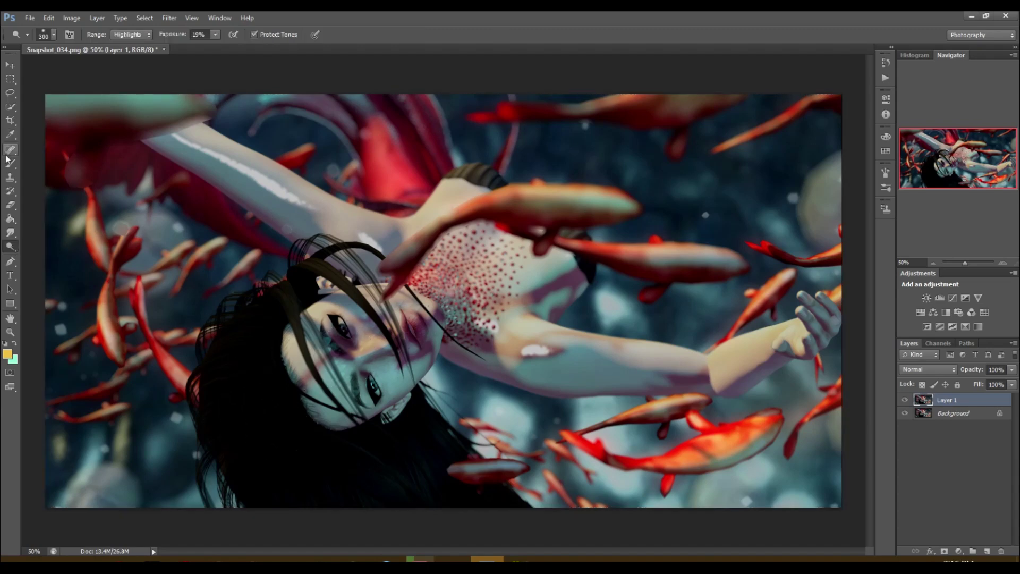
- Crop the underwater portrait tighter around the figure, tilting the image slightly counterclockwise
click(11, 121)
drag(37, 72, 119, 85)
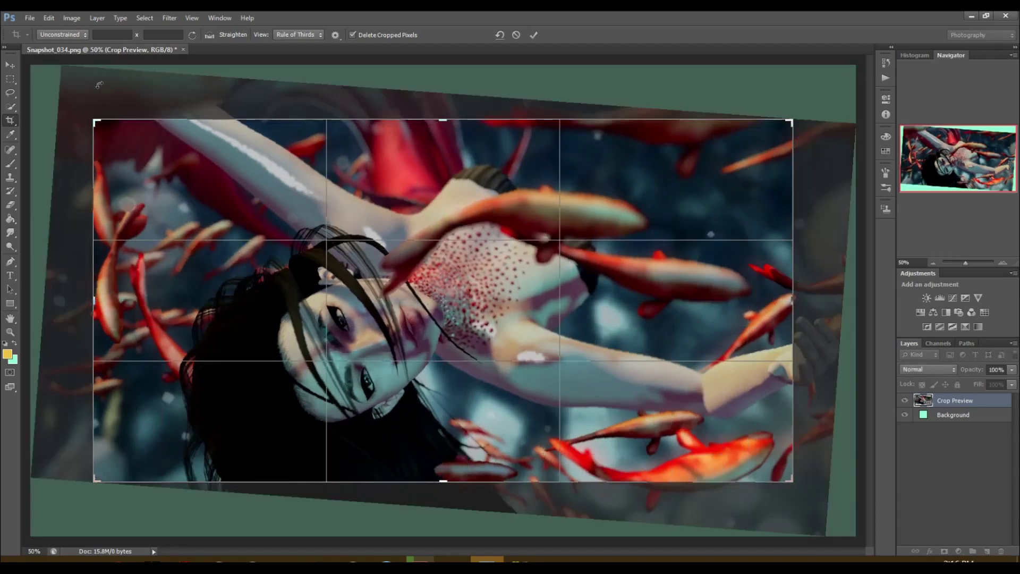
drag(86, 120, 87, 141)
click(534, 35)
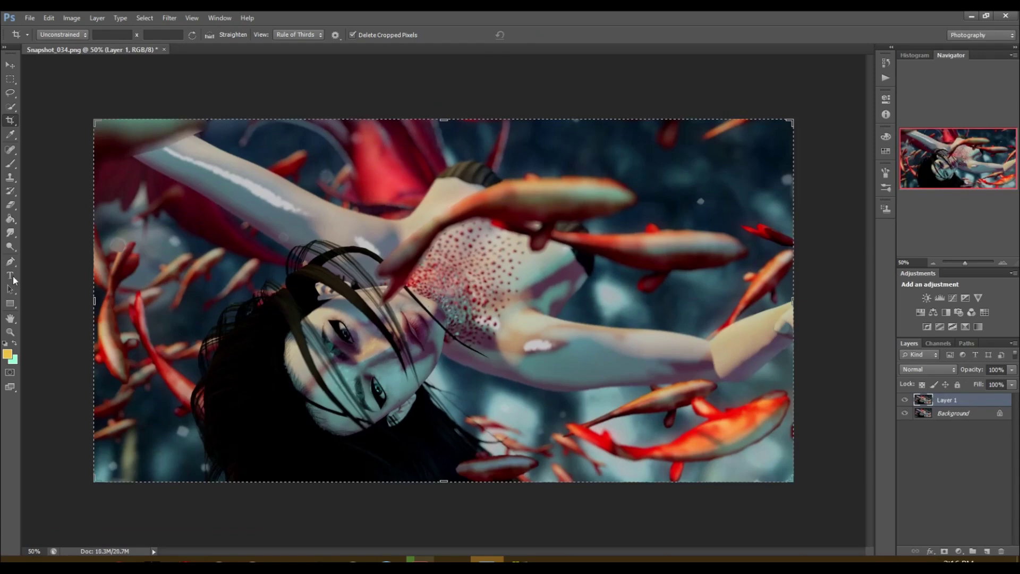
- Switch to the Blur tool at 100% strength and enlarge its brush to 250 px for the background
click(11, 234)
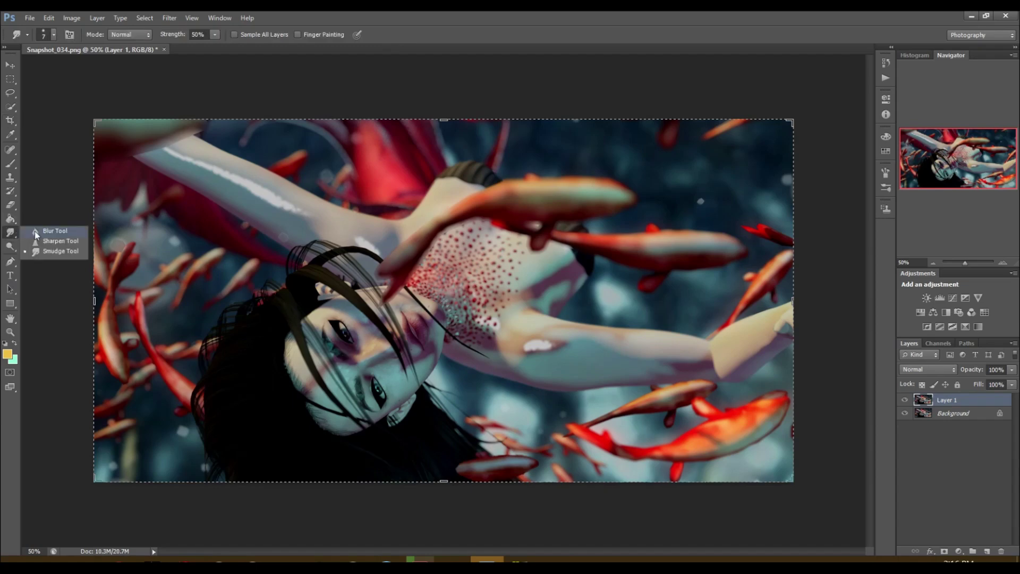
click(38, 232)
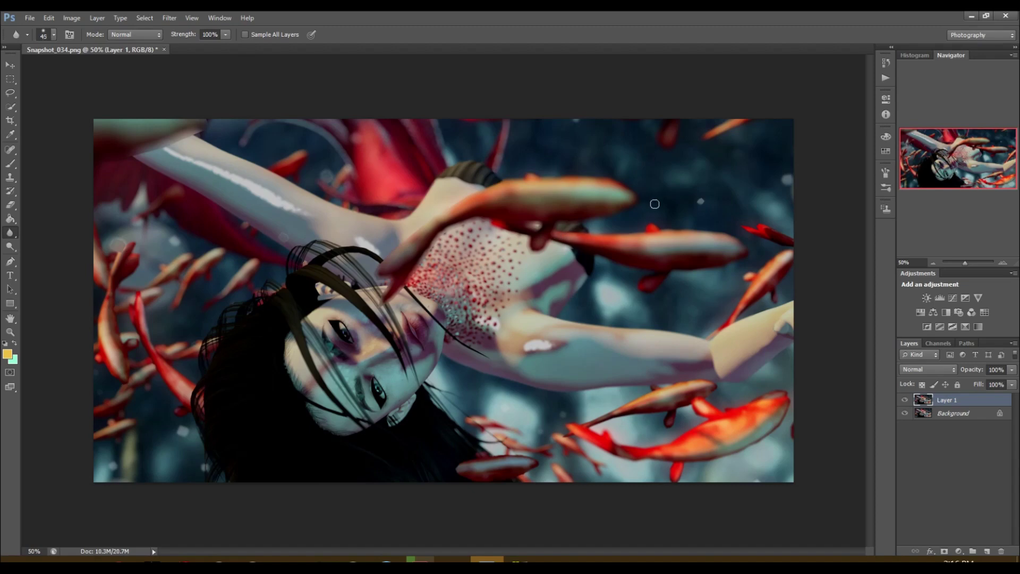
key(bracketright)
key(bracketright)
key(bracketright)
key(bracketright)
key(bracketright)
key(bracketright)
key(bracketright)
key(bracketright)
key(bracketright)
key(bracketright)
- Open Snapshot_033 from the Desktop folder to view it as a reference and close it again
click(29, 17)
click(37, 42)
drag(692, 168, 693, 379)
click(628, 183)
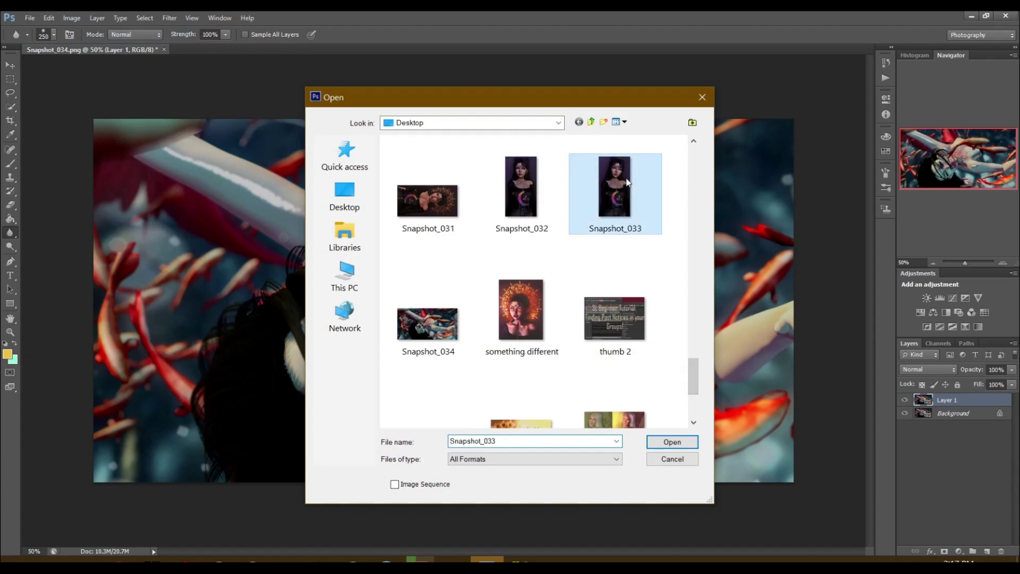
click(672, 442)
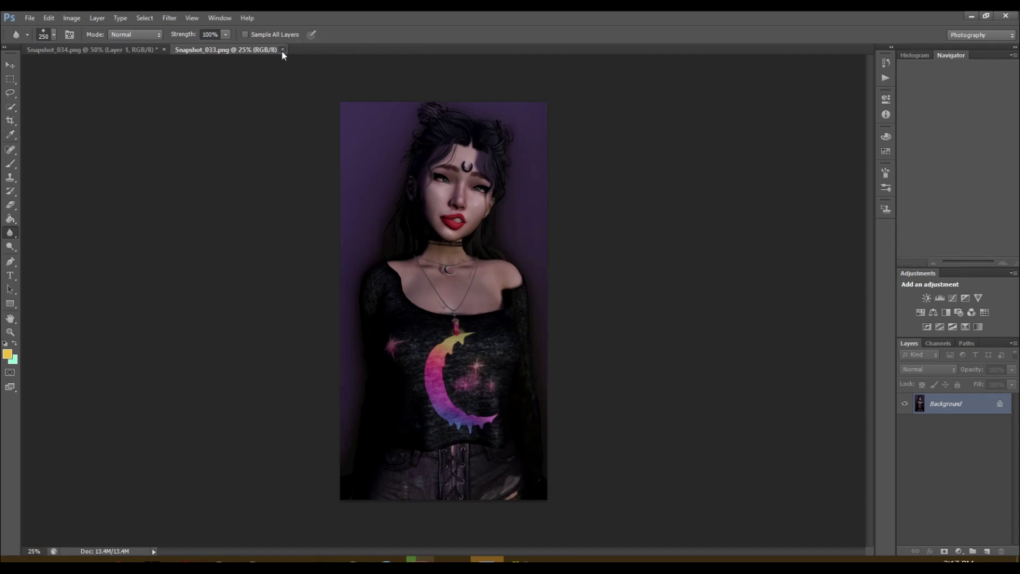
click(283, 50)
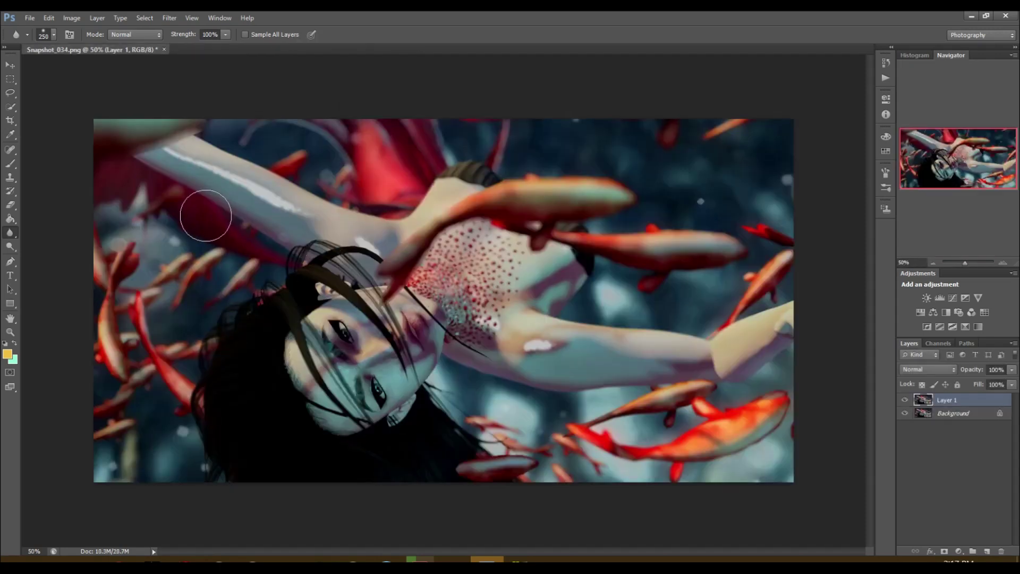
- Dodge the highlights on the figure's face, chest and both arms at 19% exposure
click(10, 247)
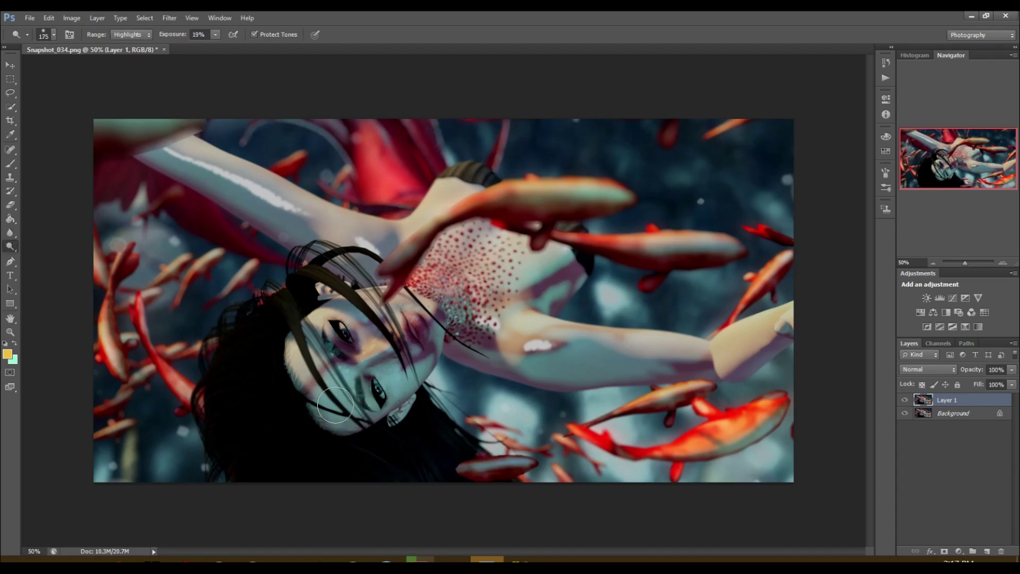
mouse_move(336, 394)
mouse_down()
mouse_move(307, 357)
mouse_move(371, 355)
mouse_move(363, 330)
mouse_up()
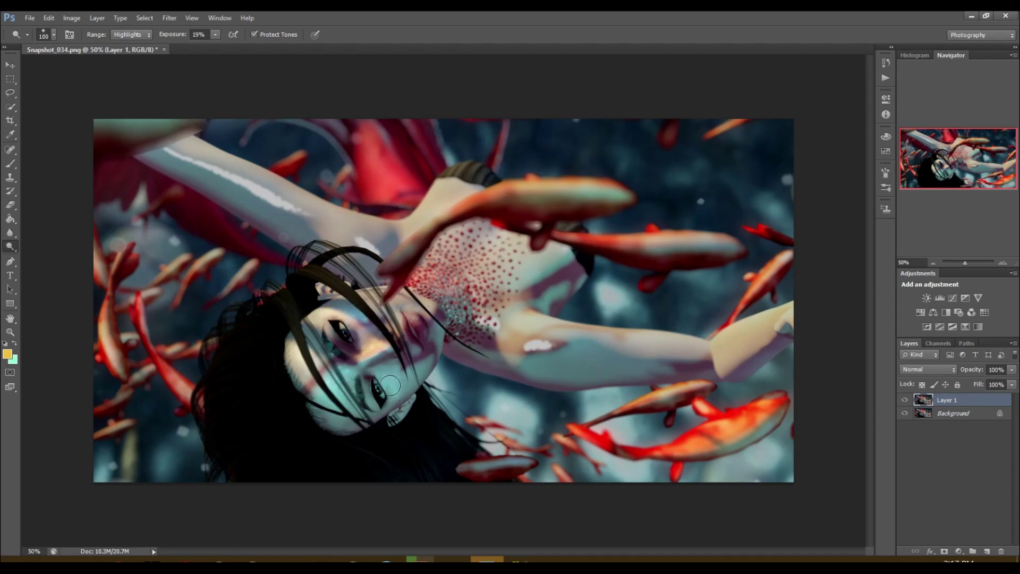
drag(426, 319, 360, 299)
drag(188, 147, 348, 237)
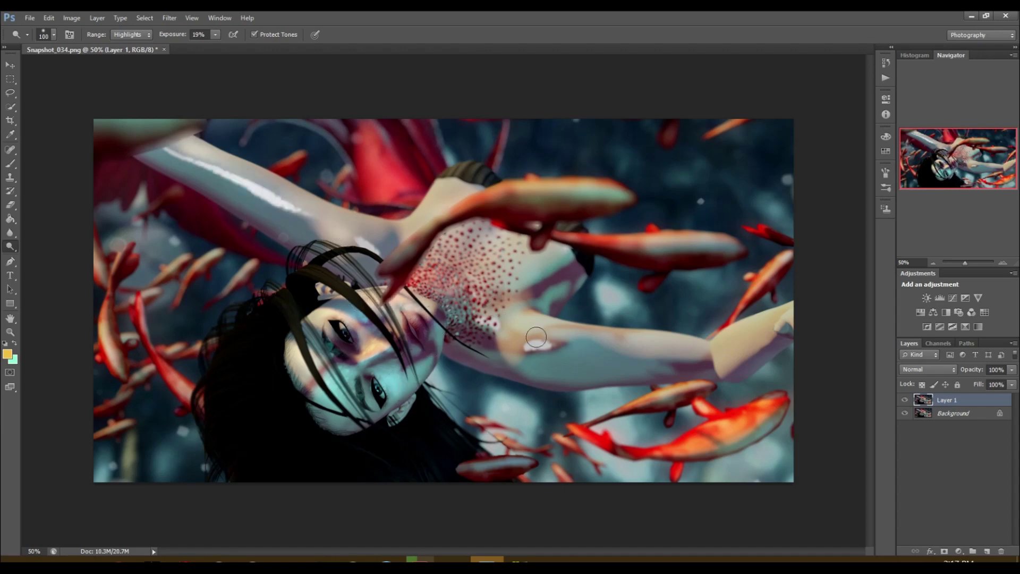
mouse_move(521, 353)
mouse_down()
mouse_move(586, 356)
mouse_move(512, 345)
mouse_move(477, 317)
mouse_move(485, 288)
mouse_move(472, 276)
mouse_move(463, 292)
mouse_move(441, 285)
mouse_up()
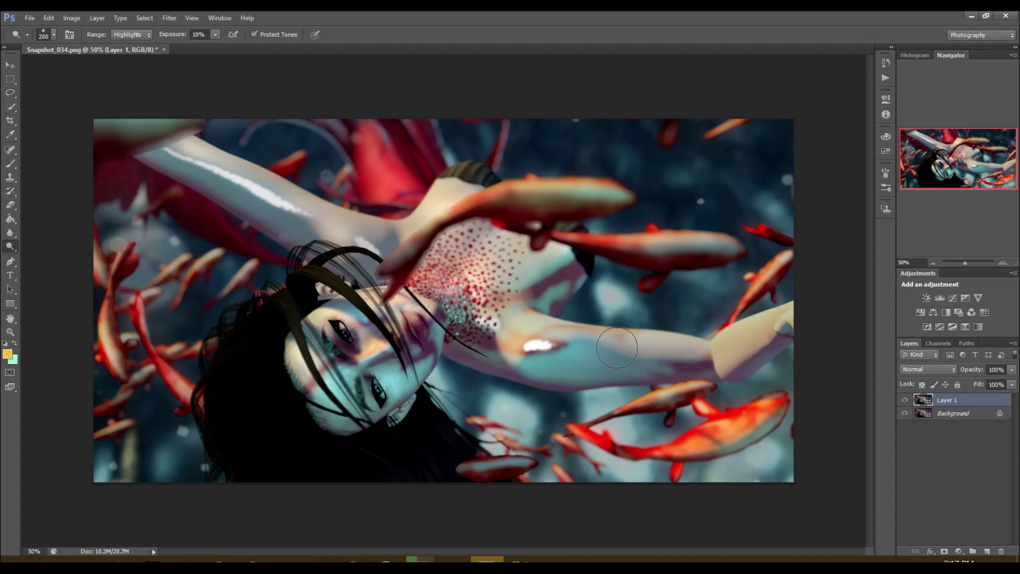
drag(616, 347, 737, 369)
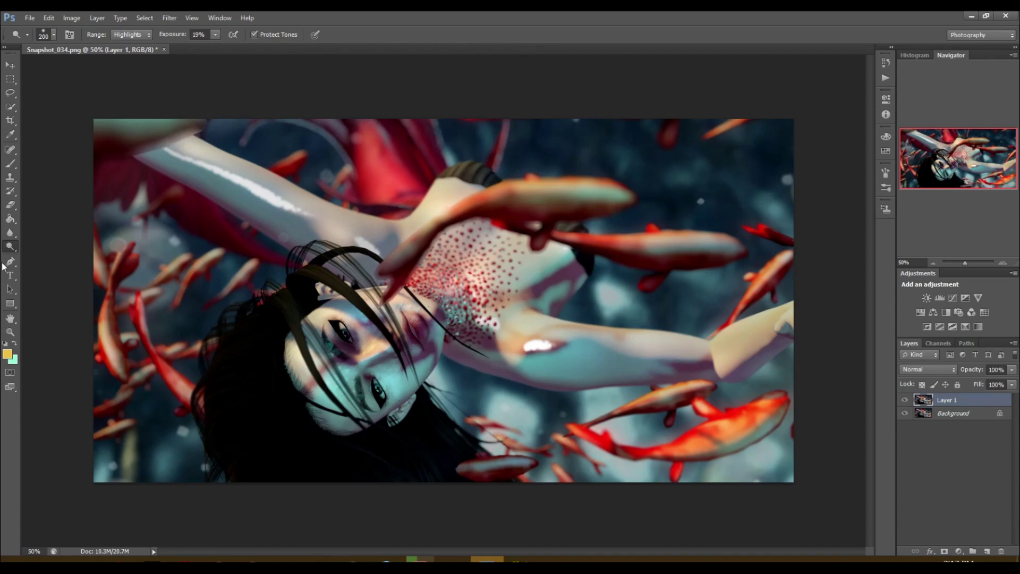
- Switch from the Burn tool to the Sponge tool in Saturate mode with 50% flow
drag(13, 249, 35, 256)
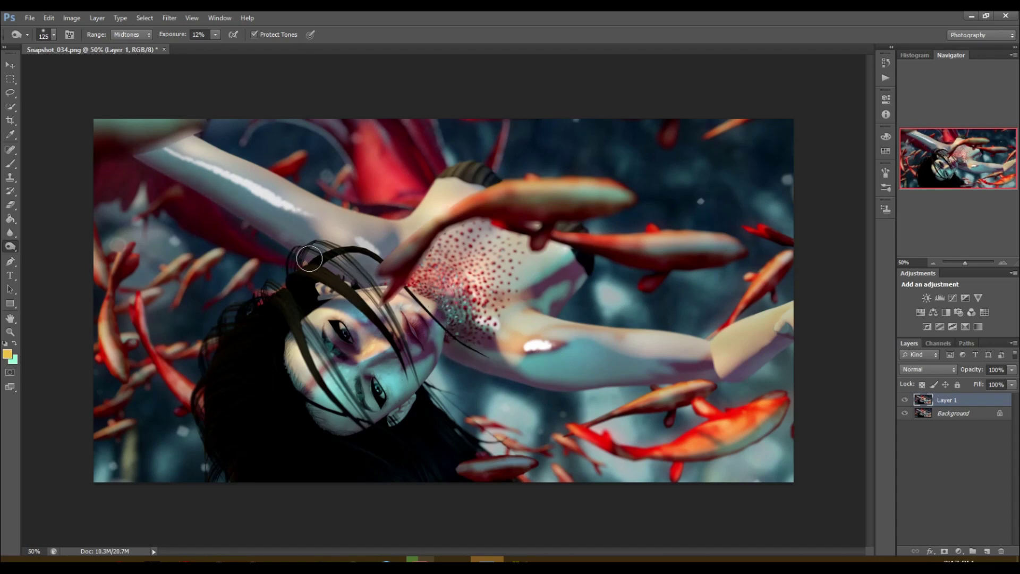
click(75, 272)
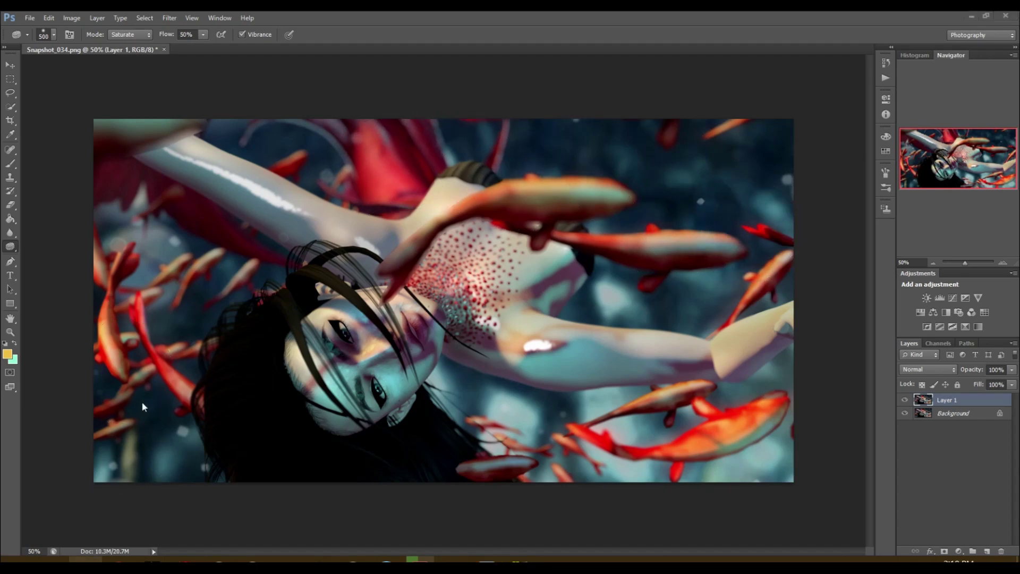
- Open the "something different" image from the Desktop folder to view its colours and close it again
click(24, 18)
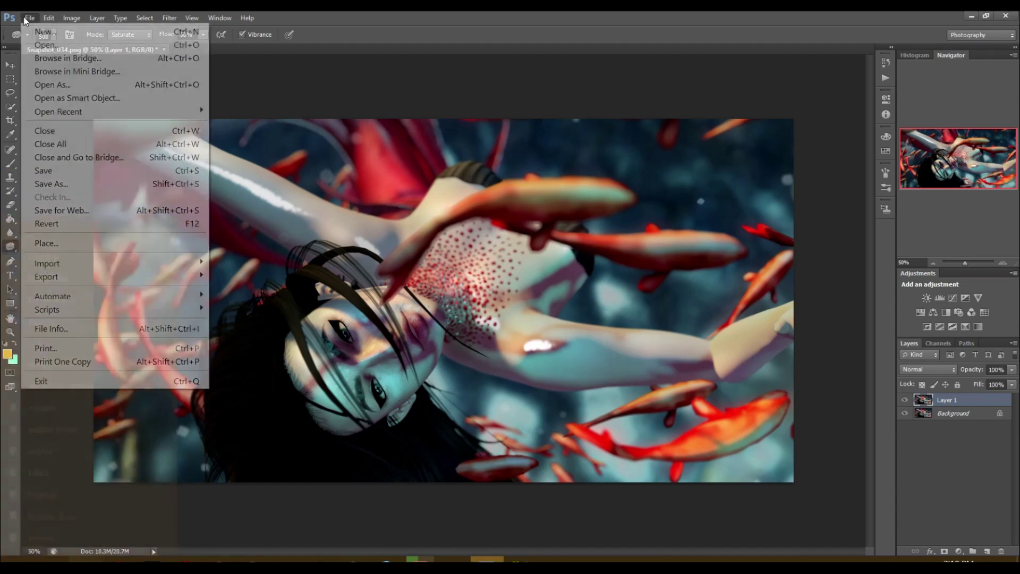
click(47, 45)
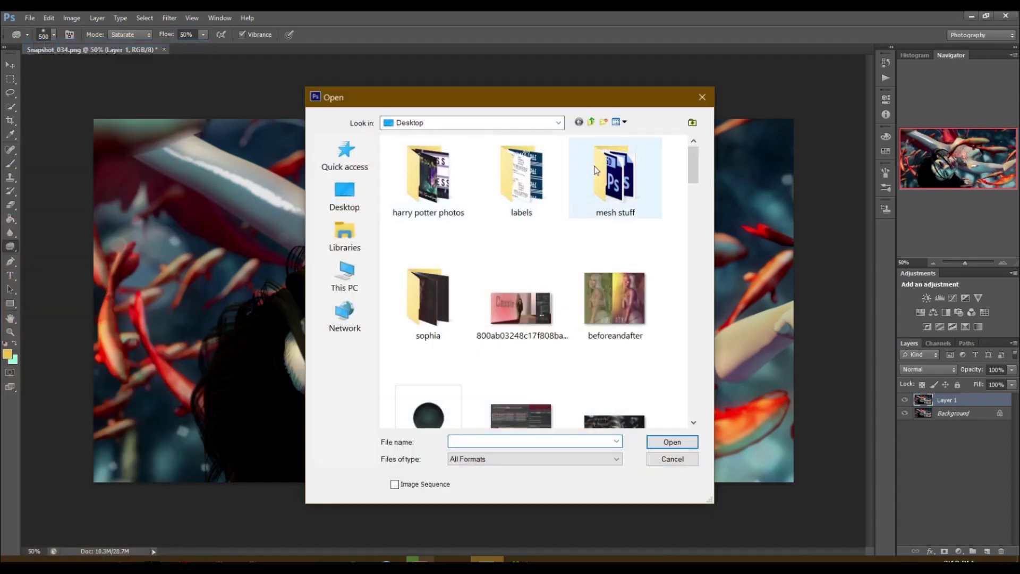
scroll(676, 260, down, 10)
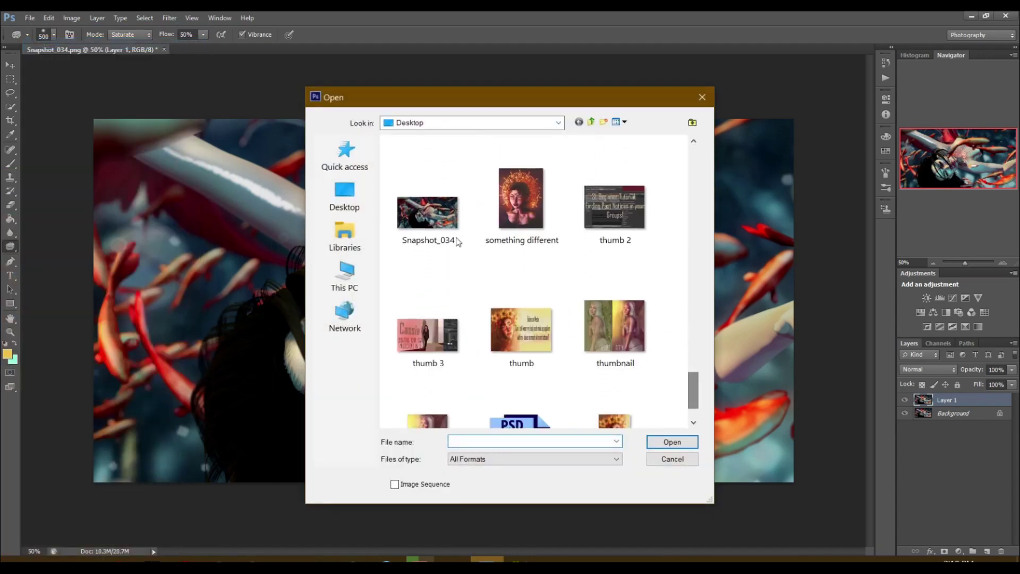
click(521, 199)
click(672, 458)
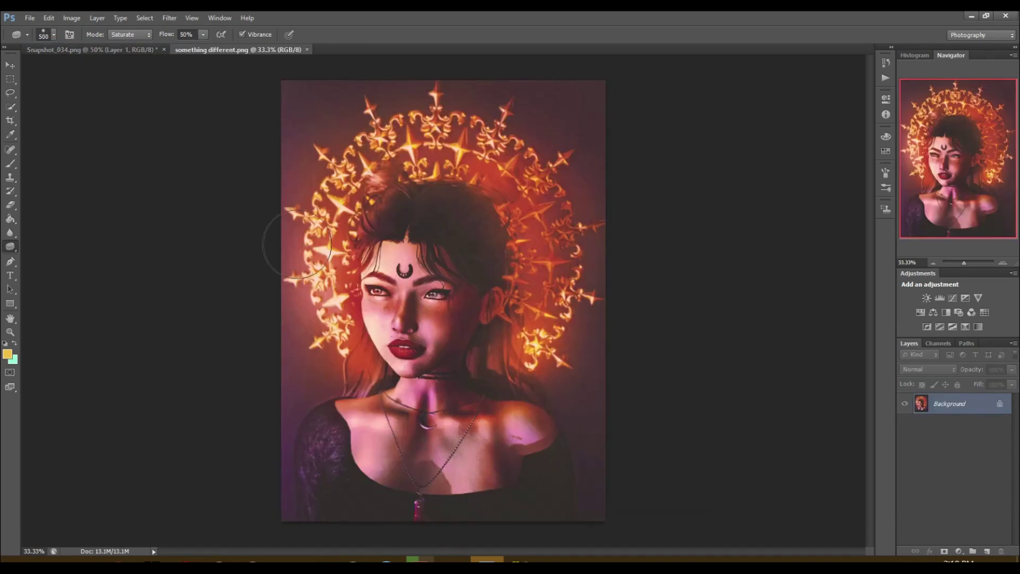
click(307, 50)
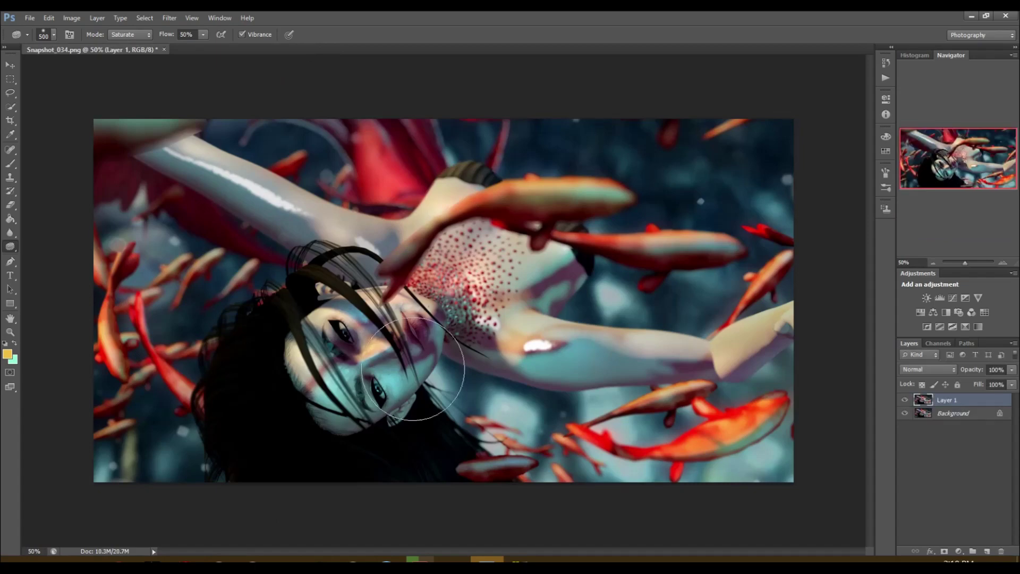
- Saturate the water and fish around the figure with the Sponge tool, resizing the brush to 600 px
key(bracketleft)
key(bracketleft)
key(bracketleft)
key(bracketright)
key(bracketright)
key(bracketright)
key(bracketright)
key(bracketright)
key(bracketright)
key(bracketright)
key(bracketright)
key(bracketright)
key(bracketright)
key(bracketright)
key(bracketright)
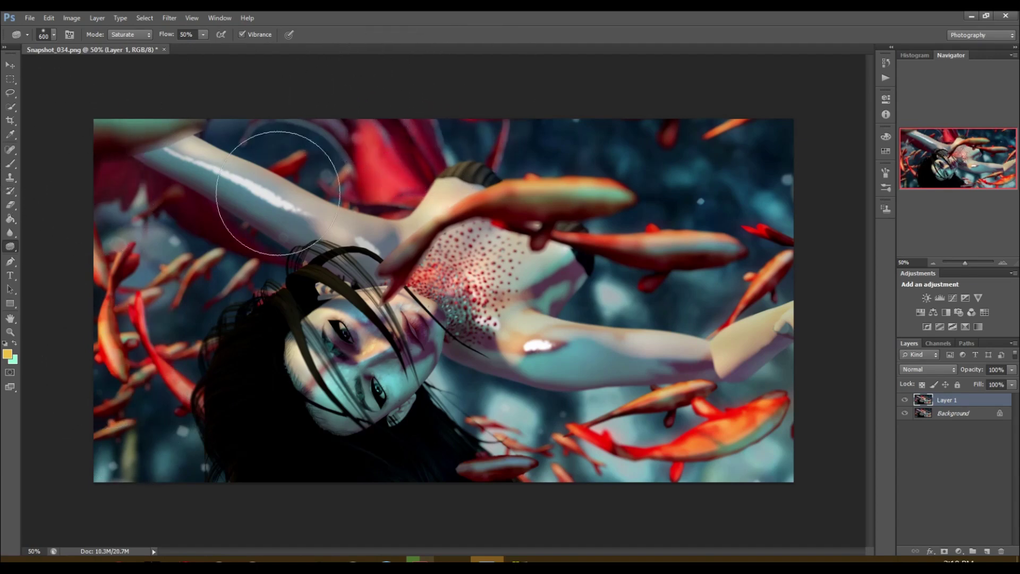
- Paint mint-green light over the picture with the Brush in Soft Light mode at 6% opacity, resizing the brush to 800 px
click(11, 164)
click(153, 34)
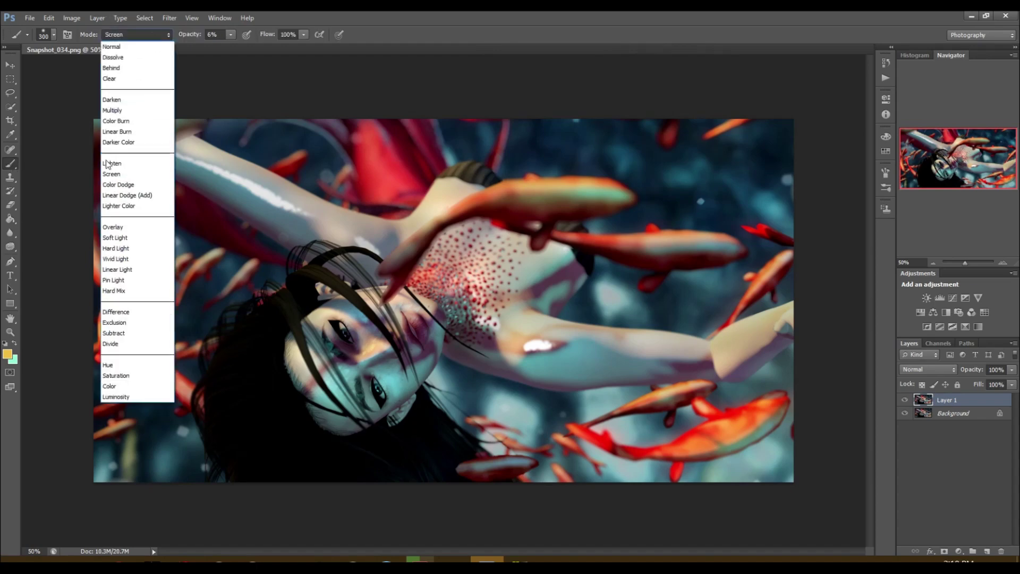
click(116, 237)
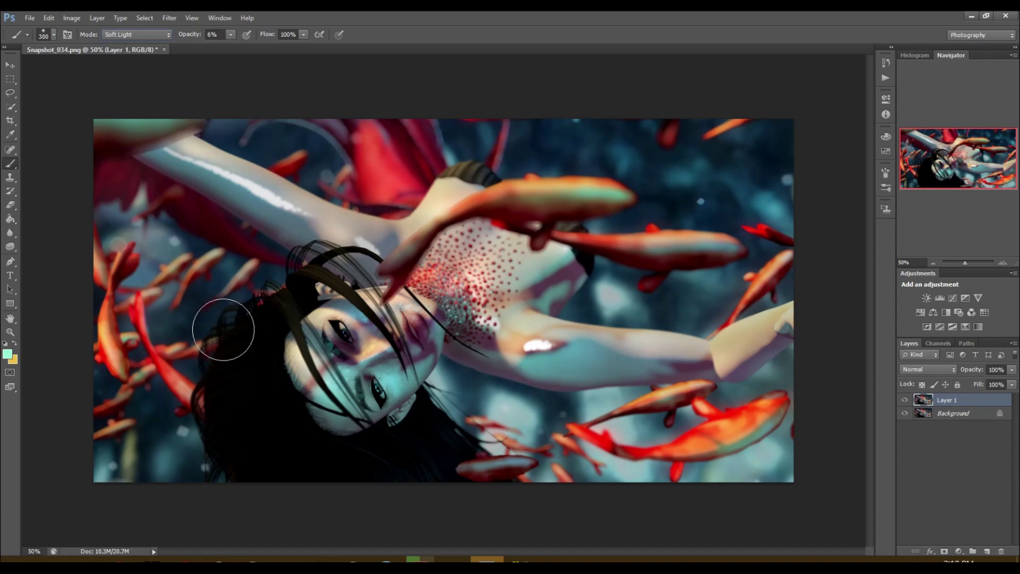
key(])
key(])
key(])
key(])
key(])
key(])
key(])
key(])
key(])
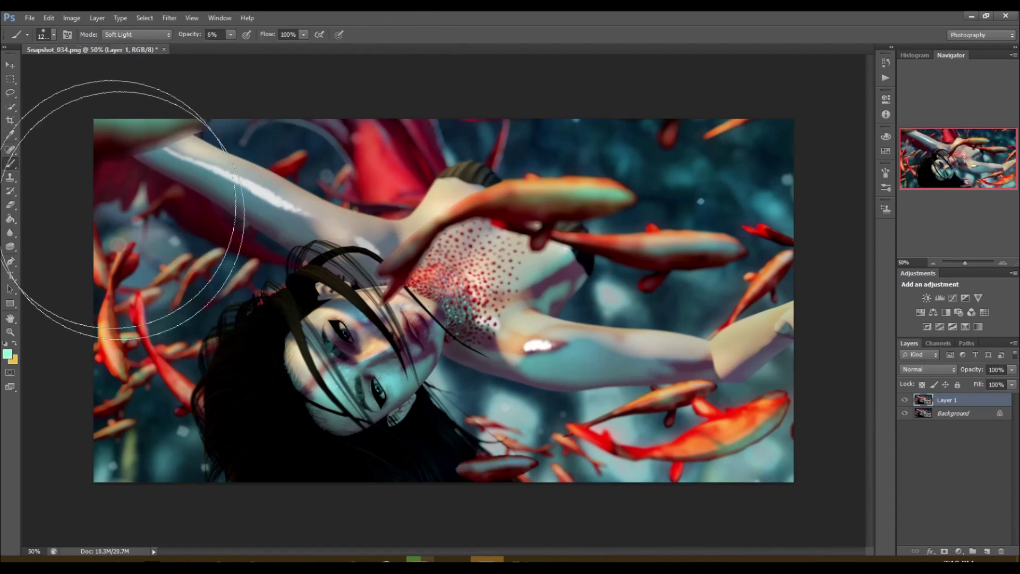
key(bracketleft)
key(bracketleft)
key(bracketleft)
key(bracketleft)
key(bracketleft)
key(bracketleft)
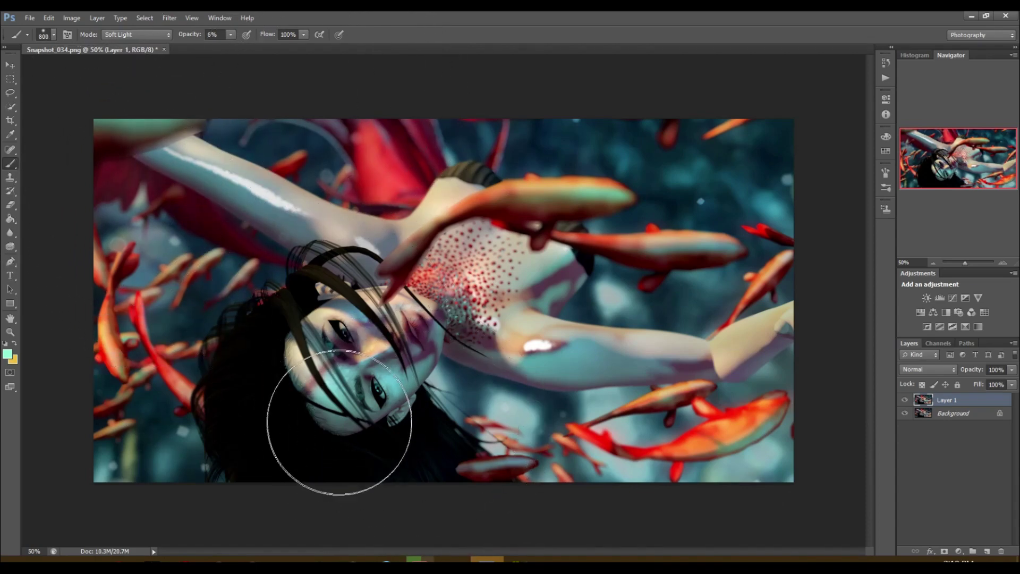
- Dodge the shadows in the dark hair to bring out the strands, raising the exposure to 26%
drag(11, 247, 35, 248)
click(35, 246)
click(144, 40)
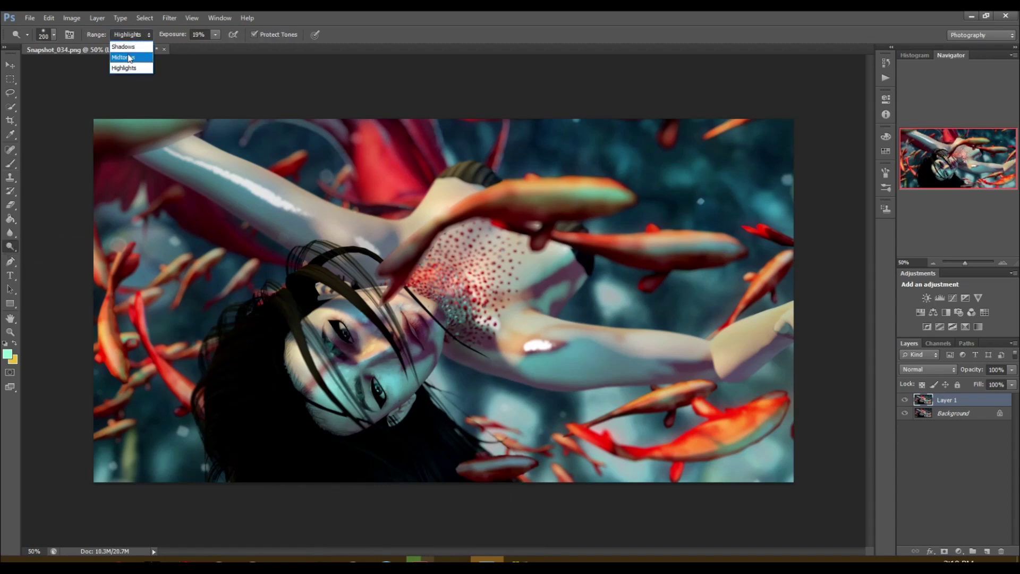
click(129, 45)
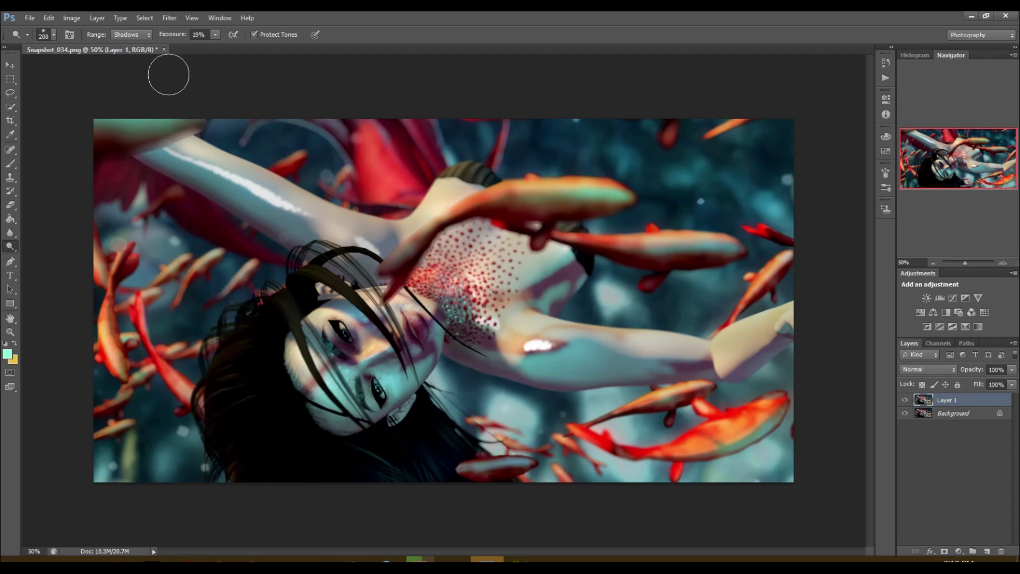
click(216, 35)
drag(220, 48, 226, 48)
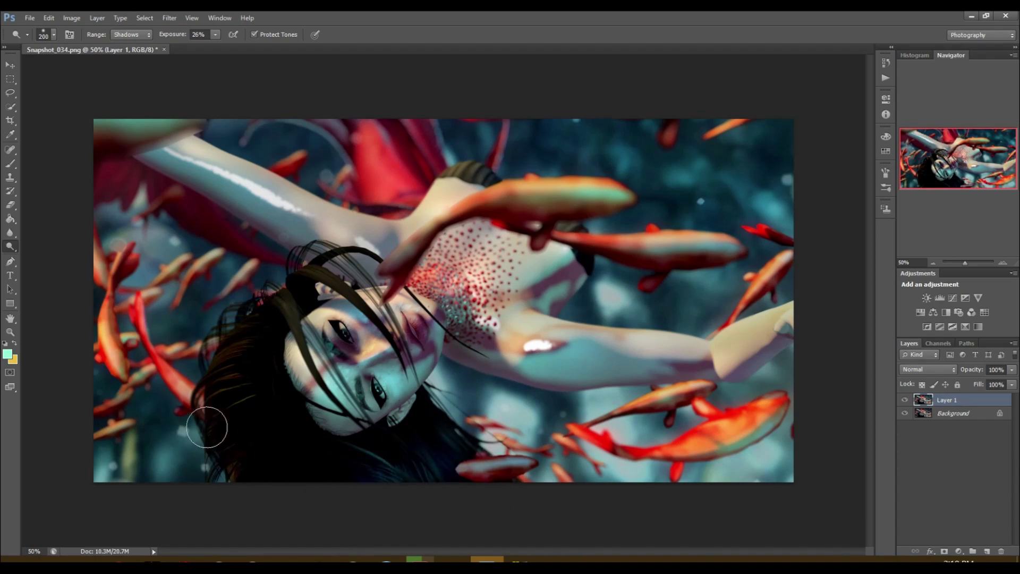
- Dodge the midtones along the figure's outstretched lower arm at 26% exposure, reducing the brush to 125 px
click(143, 40)
click(124, 55)
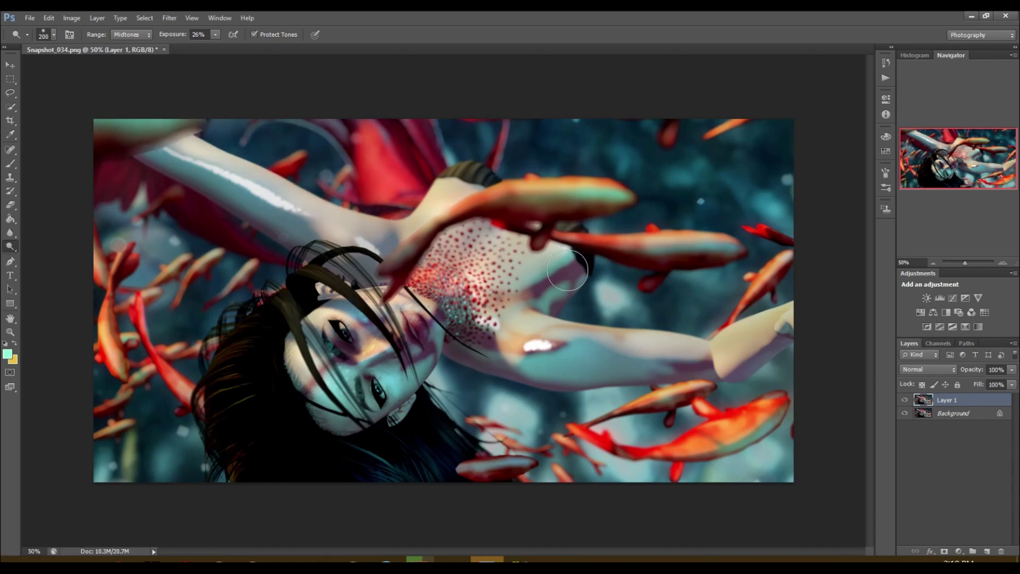
drag(525, 320, 701, 350)
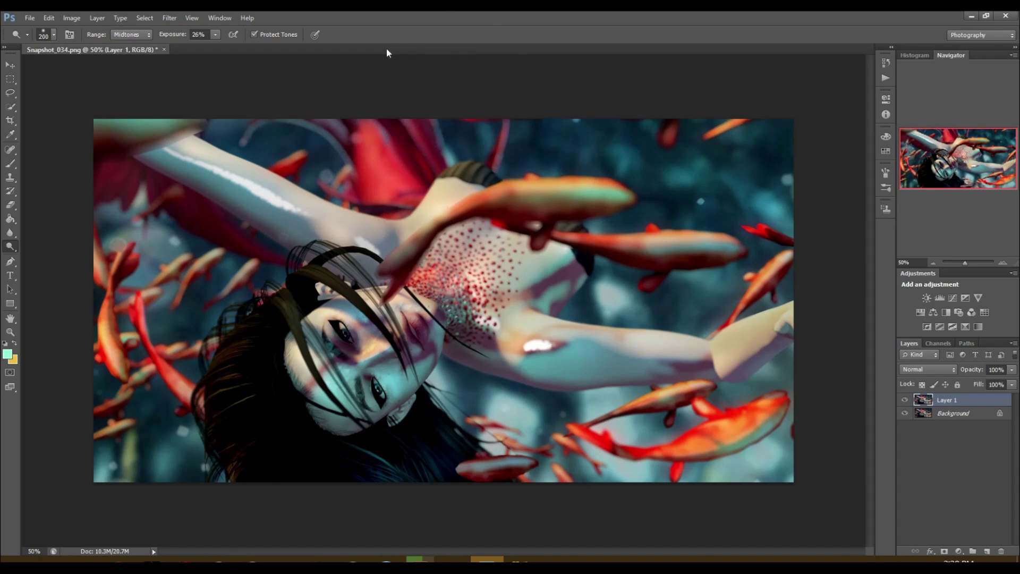
key(bracketleft)
key(bracketleft)
key(bracketleft)
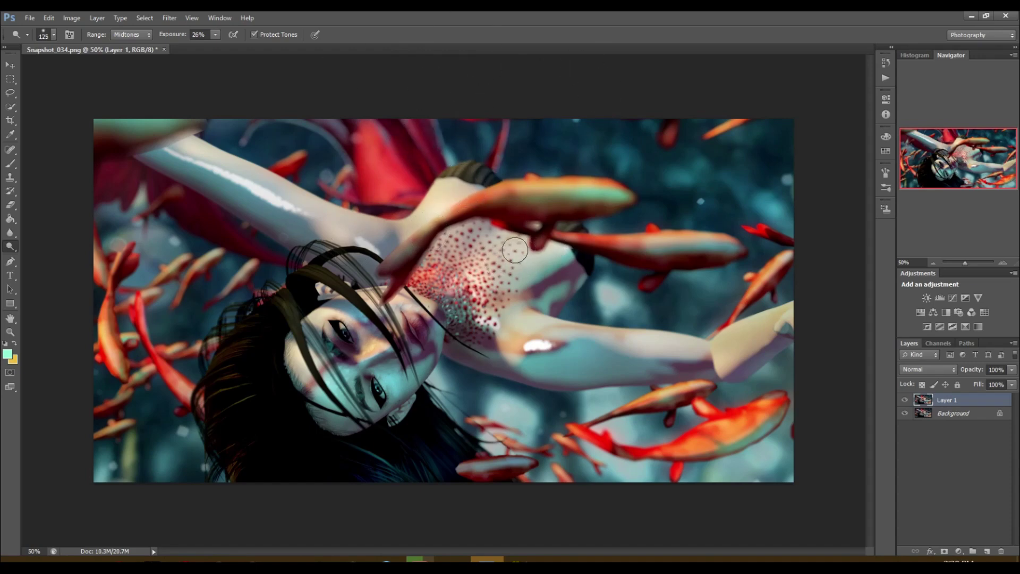
drag(594, 335, 693, 346)
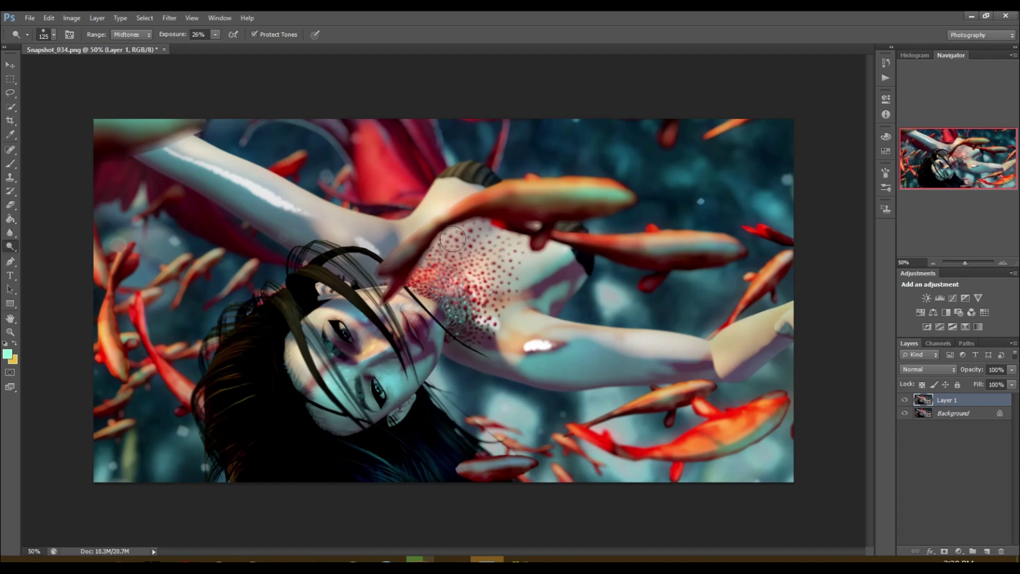
- Sharpen the face and hair details with the Sharpen tool at 50% strength and a 200 px brush
click(10, 232)
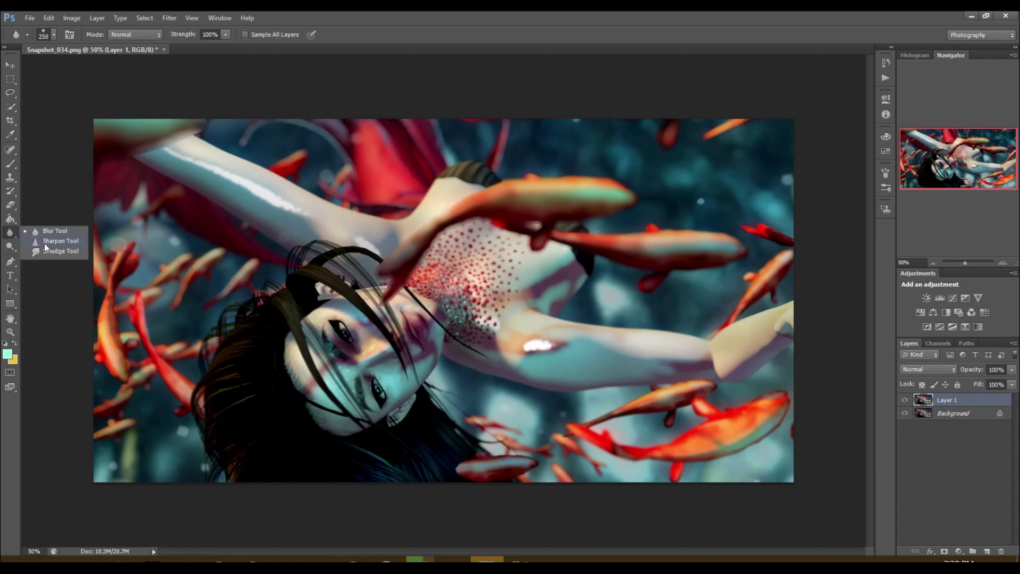
click(44, 243)
key(bracketright)
key(bracketright)
key(bracketright)
key(bracketright)
key(bracketright)
key(bracketright)
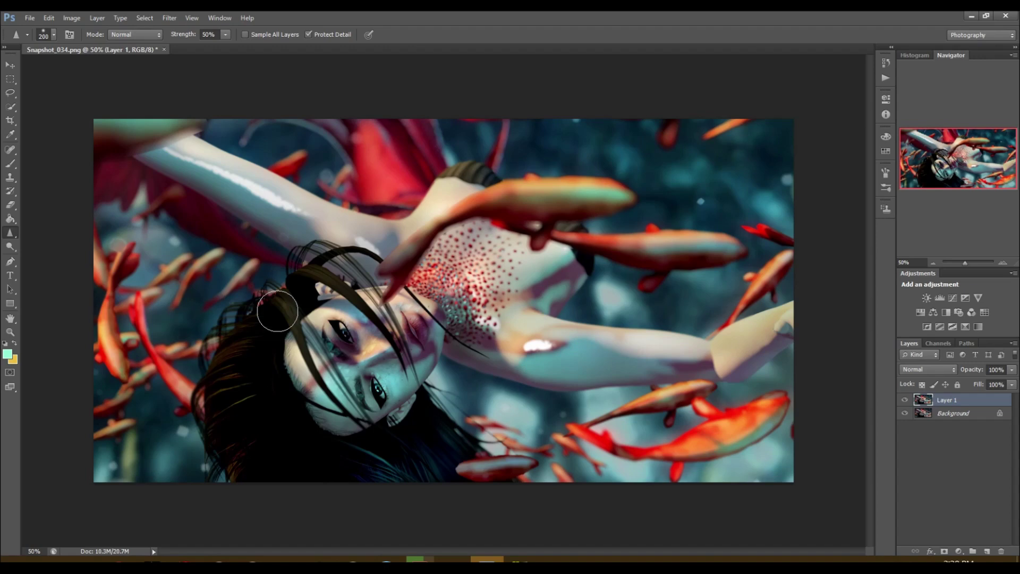
- Soften the skin across the face with the Blur tool at 100% strength, using a 35 px brush
click(10, 332)
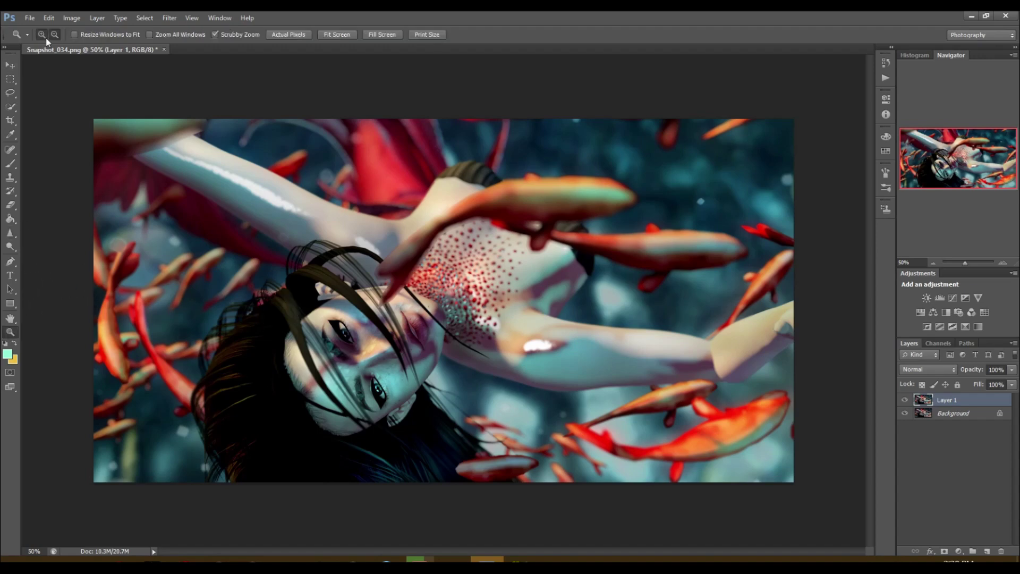
click(360, 365)
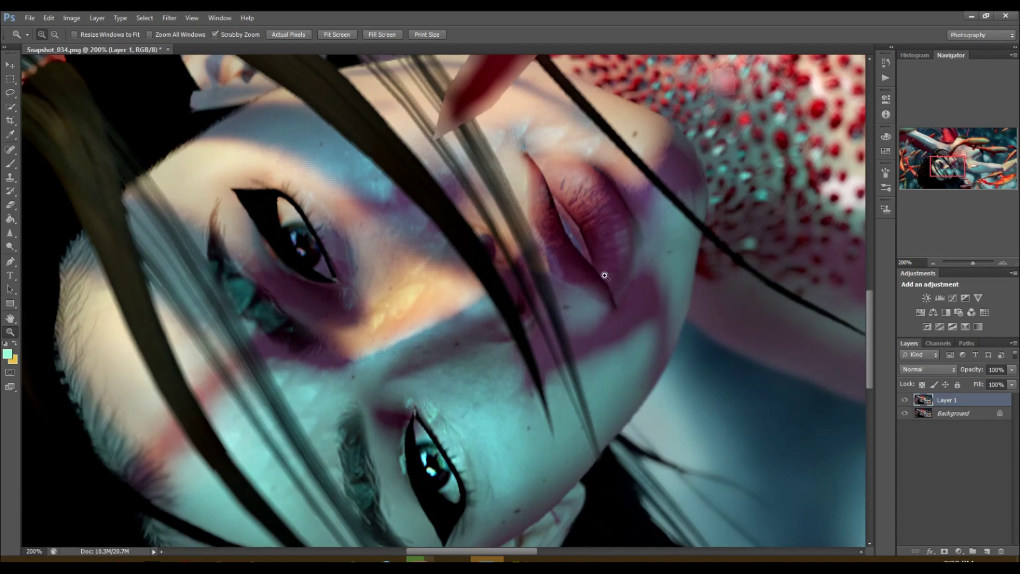
click(12, 236)
click(39, 234)
key(bracketleft)
key(bracketleft)
key(bracketleft)
key(bracketleft)
key(bracketleft)
key(bracketleft)
key(bracketleft)
key(bracketleft)
key(bracketleft)
key(bracketleft)
key(bracketleft)
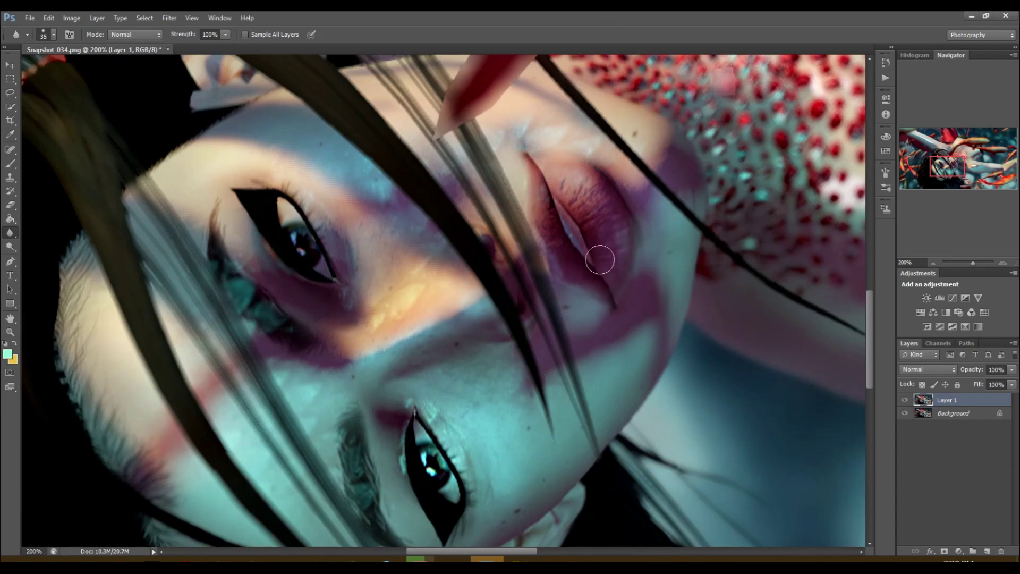
scroll(629, 182, up, 3)
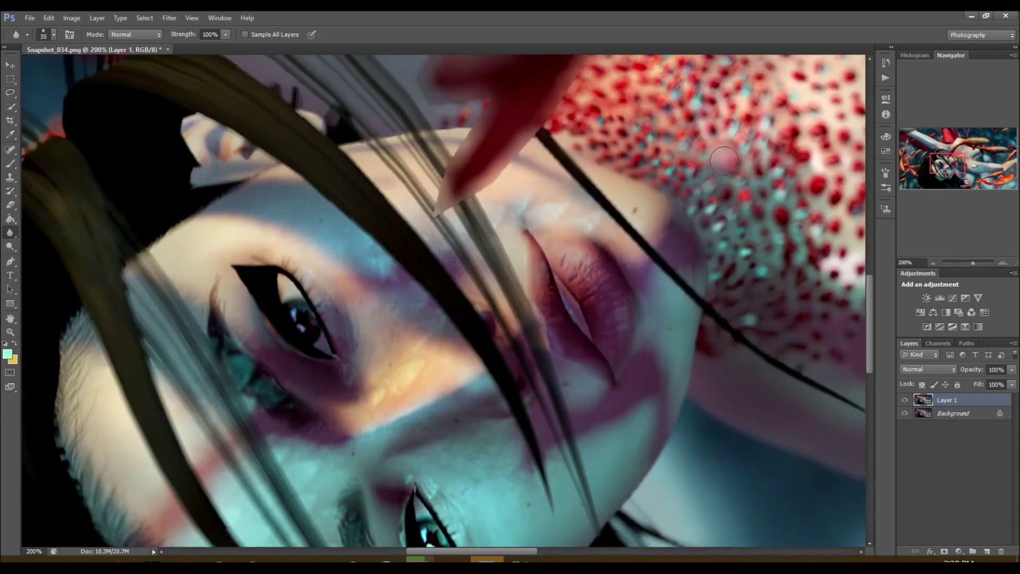
scroll(349, 240, down, 3)
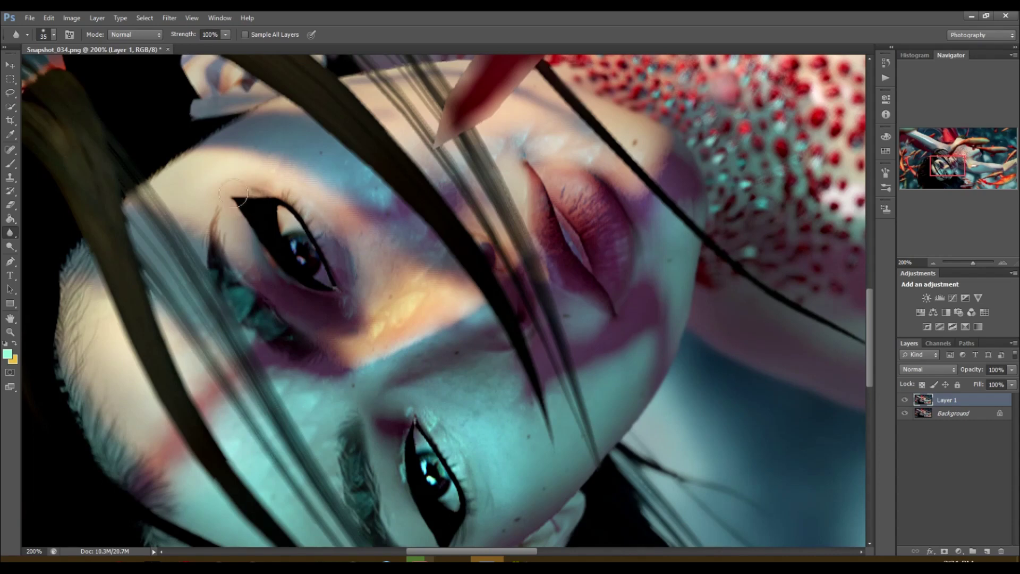
- Dodge the shadows around the eyes at 26% exposure with a 15 px brush
click(10, 247)
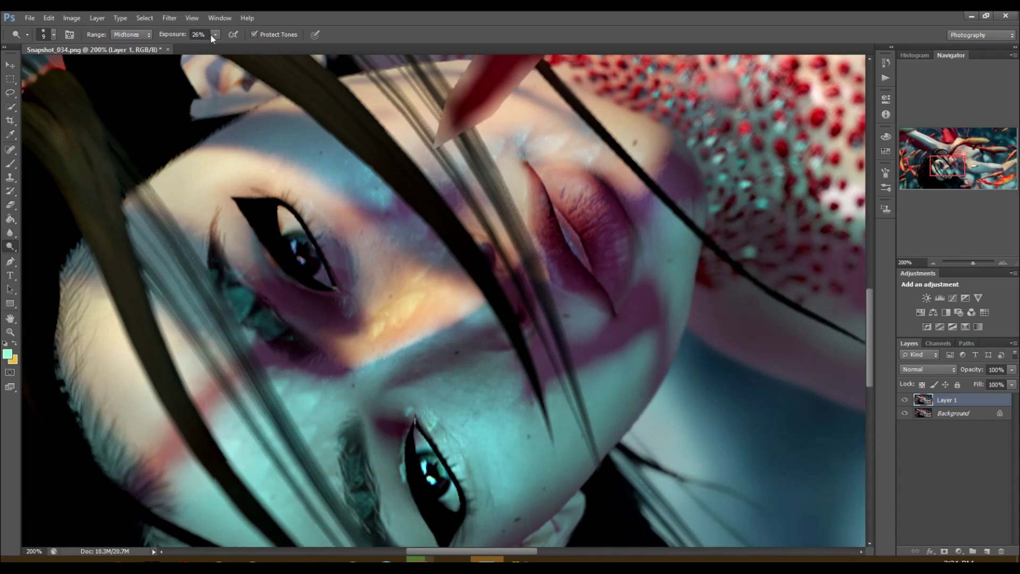
click(131, 34)
click(126, 42)
scroll(371, 359, down, 2)
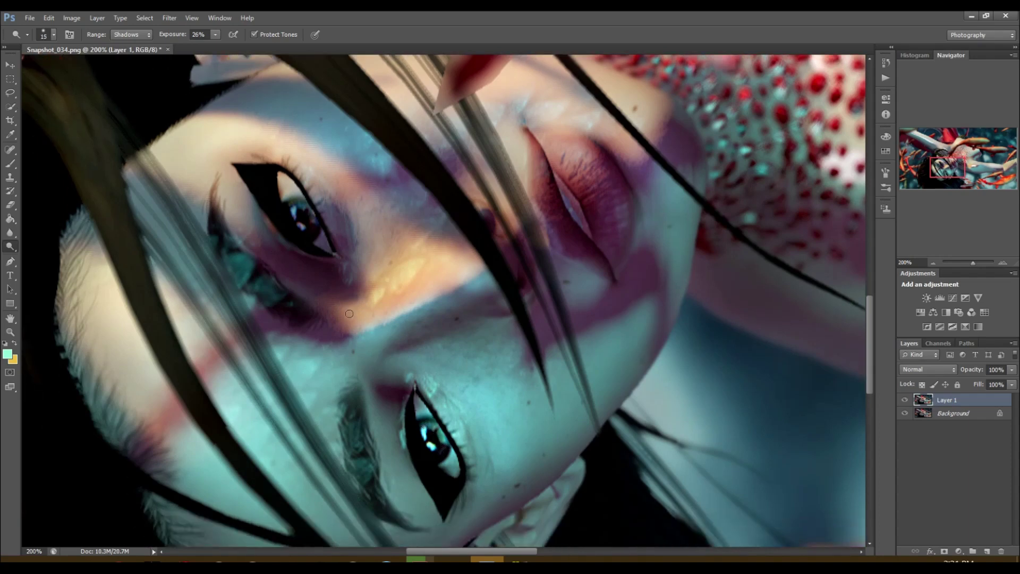
- Dodge the midtones in both eyes at 26% exposure to brighten the irises
click(131, 35)
click(125, 56)
drag(311, 237, 303, 223)
drag(413, 423, 430, 433)
- Duplicate Layer 1 and tint the upper eye's iris yellow-orange with a 15 px Brush in Overlay mode at 23% opacity
key(ctrl+j)
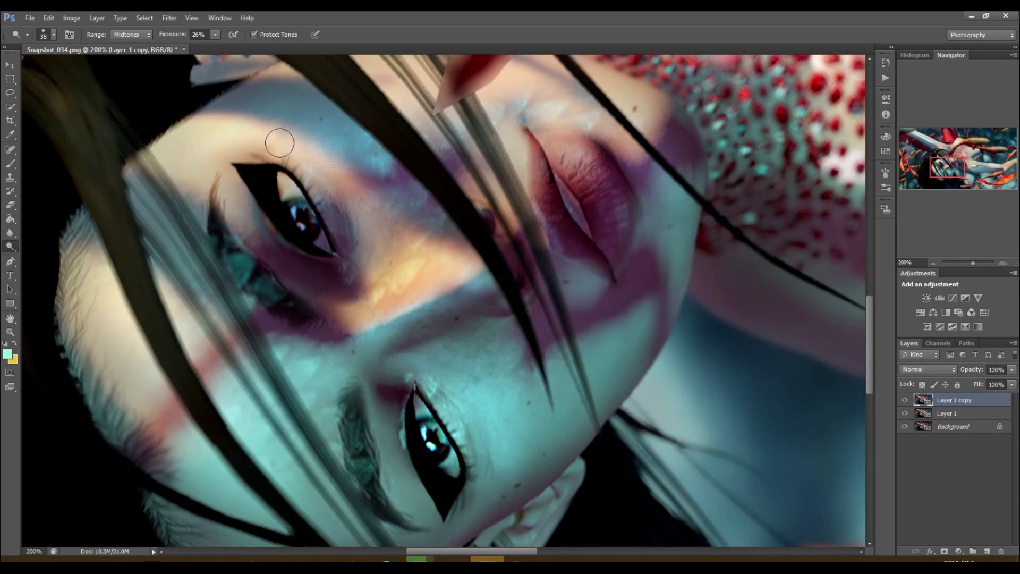
click(4, 166)
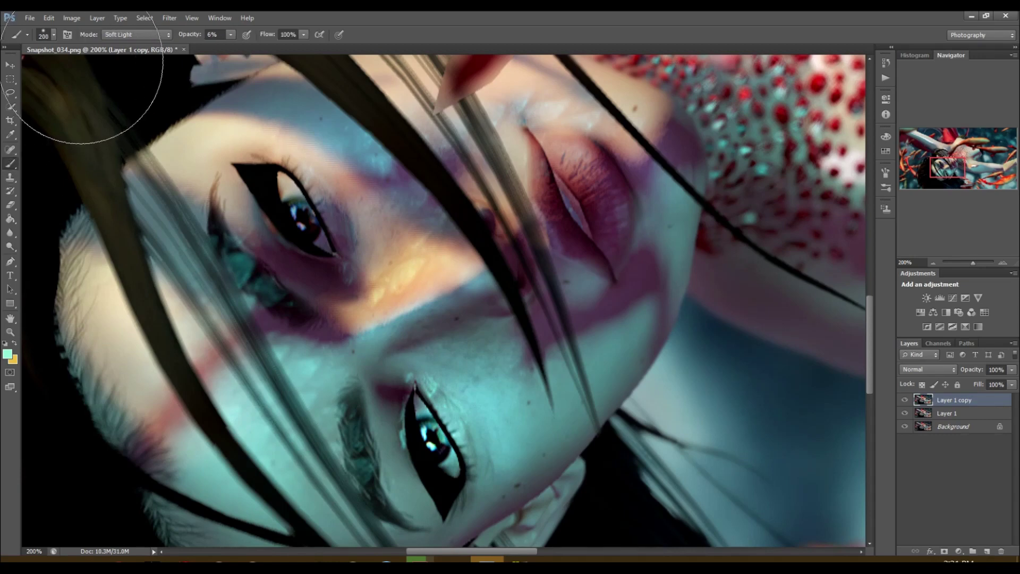
key(bracketleft)
key(bracketleft)
key(bracketleft)
key(bracketleft)
key(bracketleft)
key(bracketleft)
key(bracketleft)
key(bracketleft)
key(bracketleft)
key(bracketleft)
key(bracketleft)
key(bracketleft)
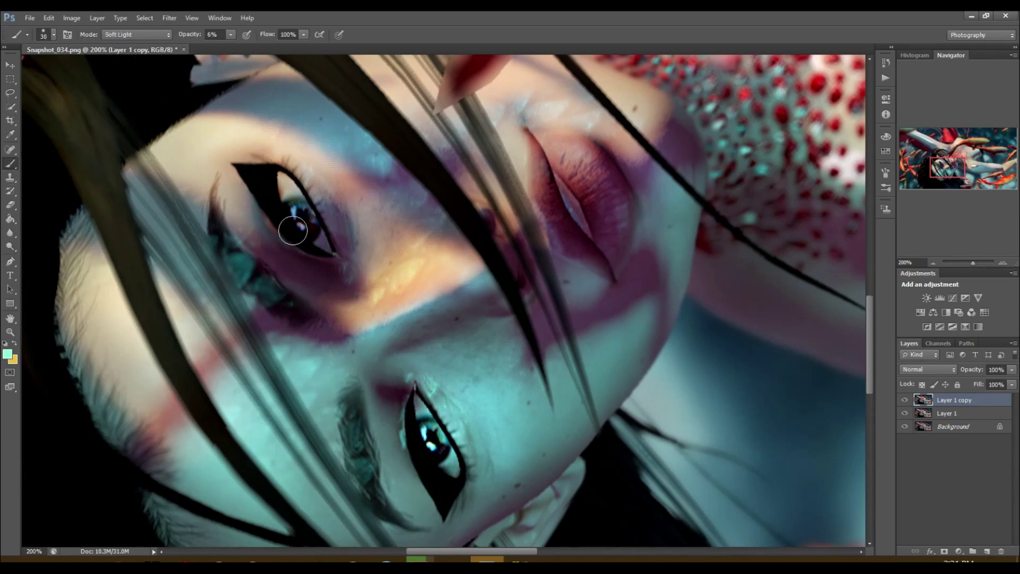
click(124, 35)
click(116, 229)
click(232, 35)
drag(231, 48, 241, 50)
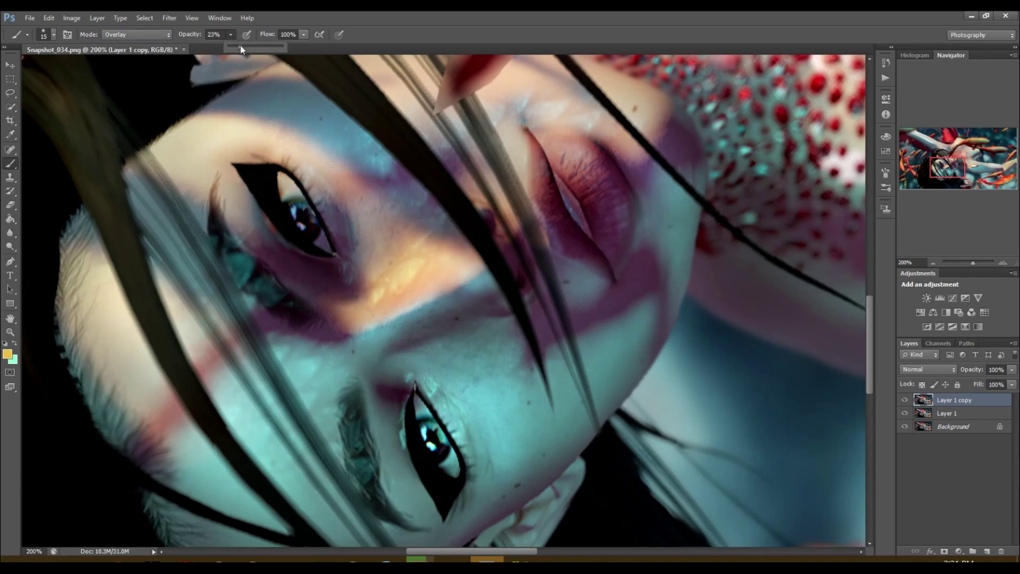
click(291, 207)
- Tint the upper eye in Soft Light mode and the lips in Multiply mode with the yellow-orange Brush at 23% opacity
click(120, 34)
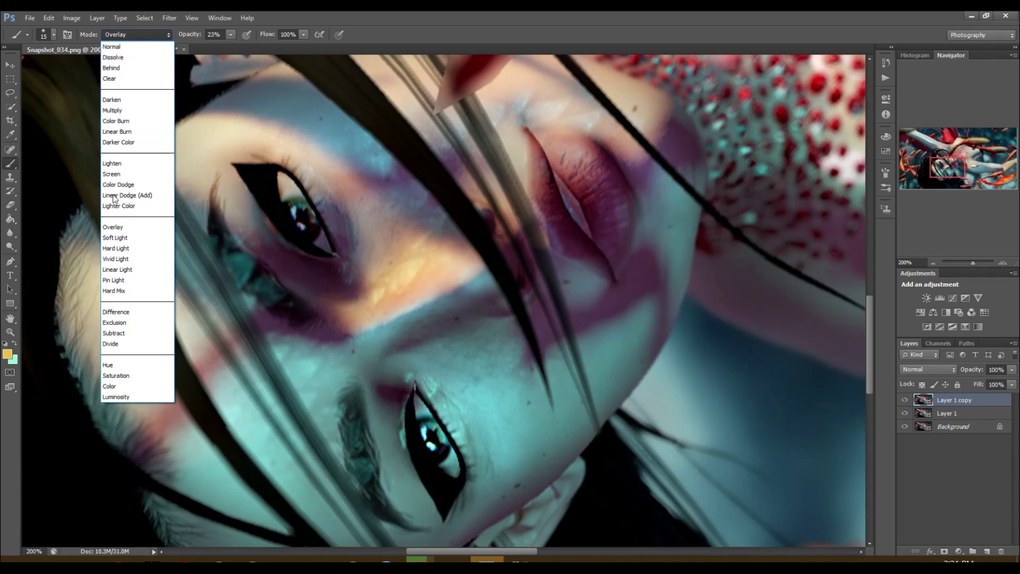
click(115, 237)
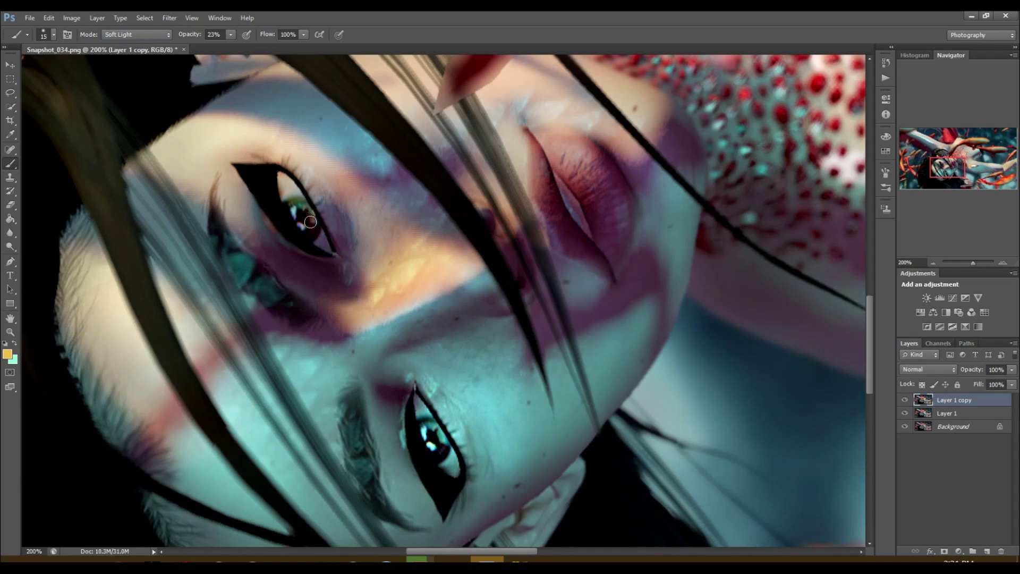
click(133, 34)
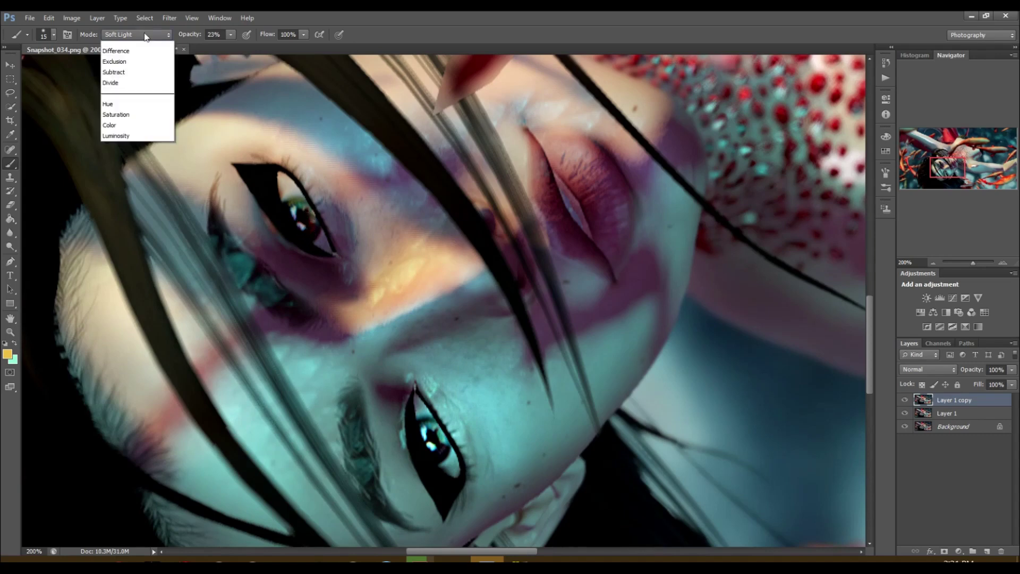
click(110, 106)
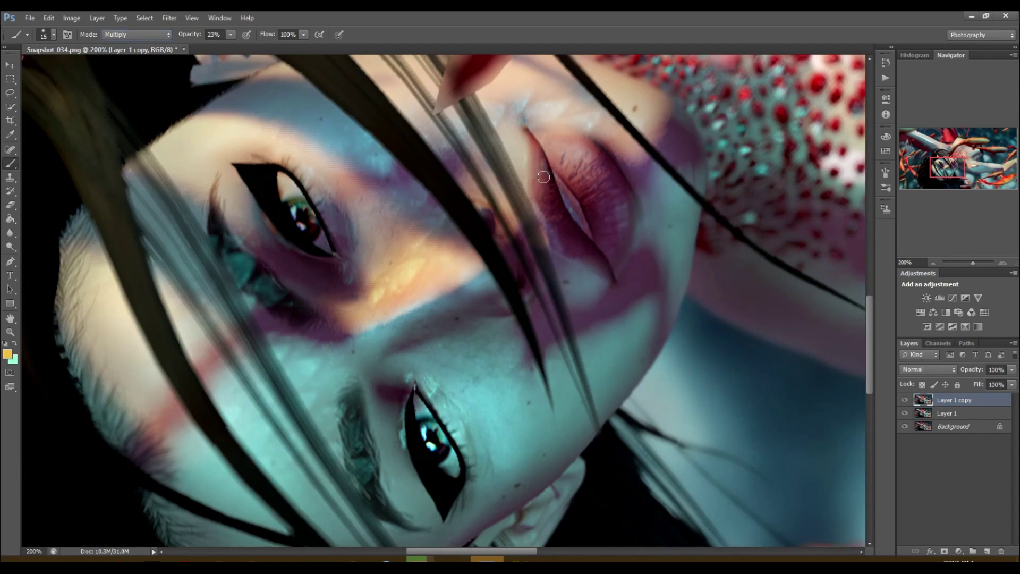
mouse_move(539, 154)
mouse_down()
mouse_move(552, 215)
mouse_move(600, 257)
mouse_move(614, 226)
mouse_move(600, 175)
mouse_move(580, 166)
mouse_up()
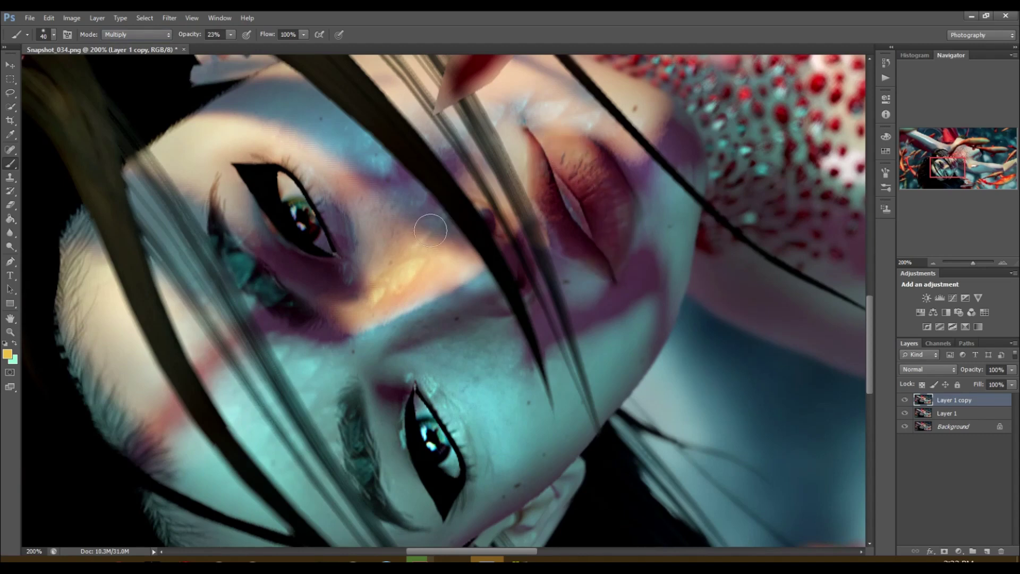
key(bracketleft)
key(bracketleft)
- Delete the duplicated layer and turn off further layer-deletion prompts
right_click(962, 401)
click(851, 217)
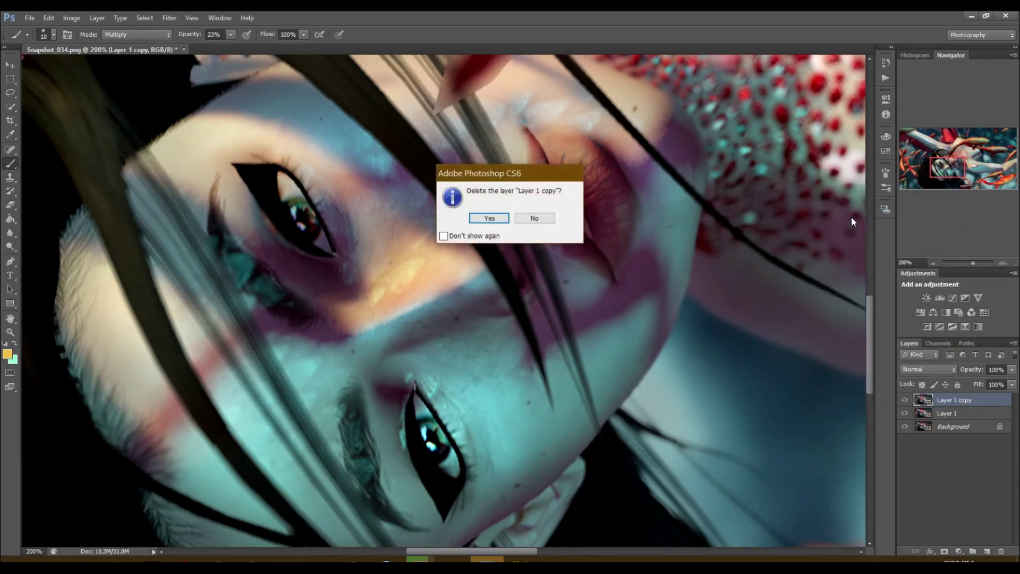
click(447, 237)
click(481, 219)
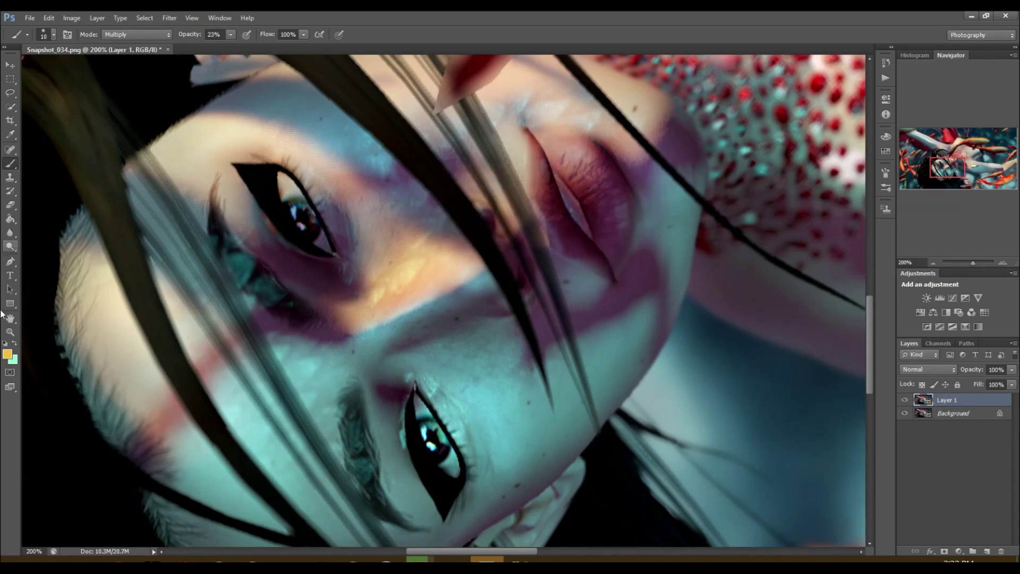
- Saturate the red fabric and the figure's skin with the Sponge tool at 50% flow, reducing the brush to 150 px
click(11, 331)
alt+click(293, 146)
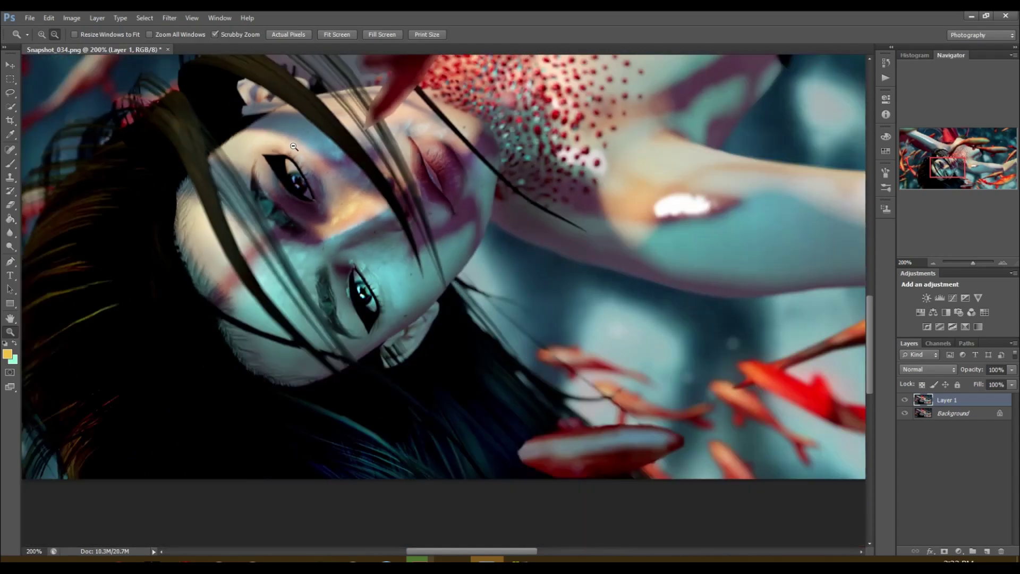
click(293, 146)
scroll(293, 146, up, 10)
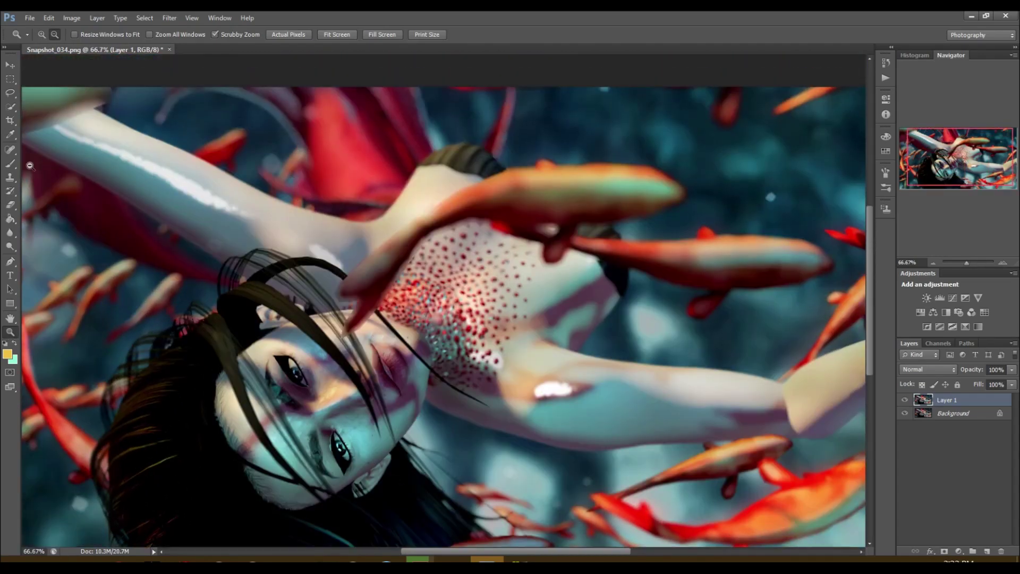
alt+click(281, 235)
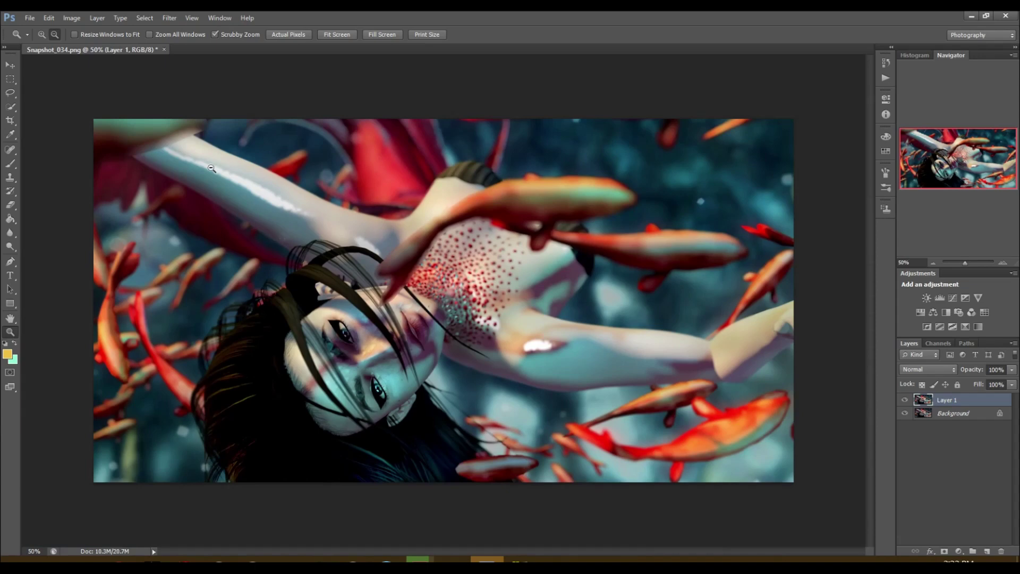
drag(16, 246, 46, 254)
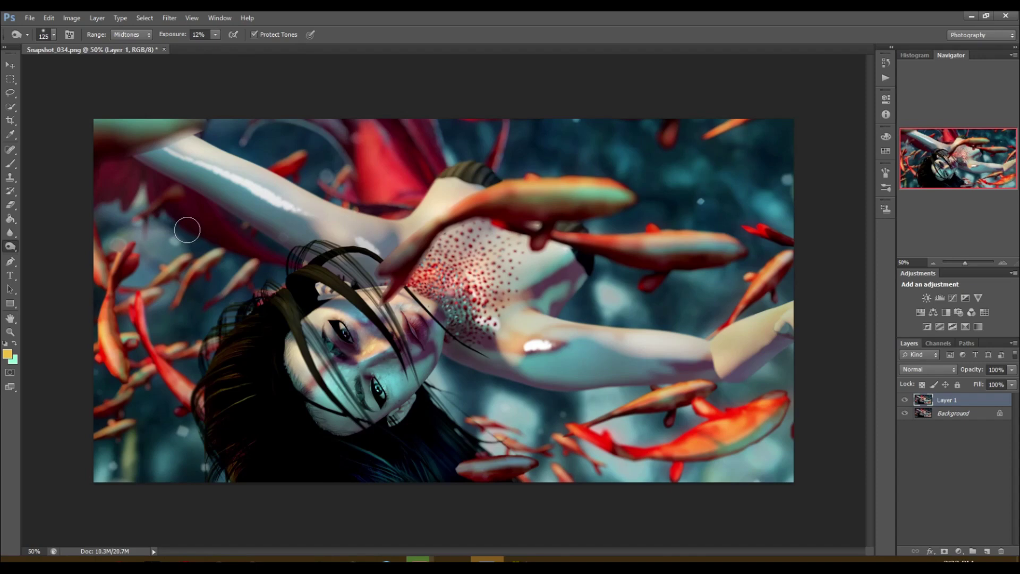
right_click(10, 246)
click(43, 269)
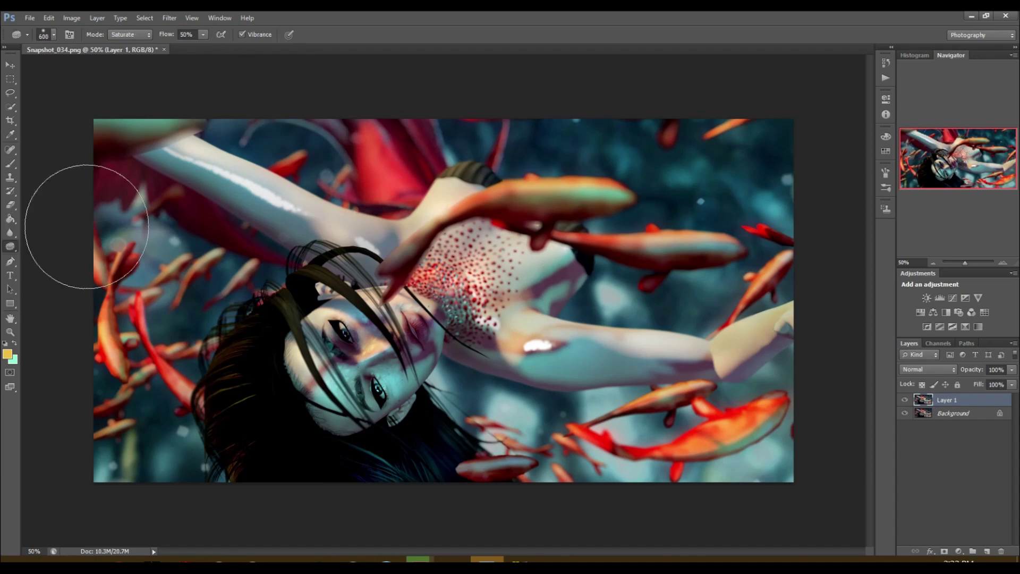
key(bracketleft)
key(bracketleft)
key(bracketleft)
key(bracketleft)
key(bracketleft)
key(bracketleft)
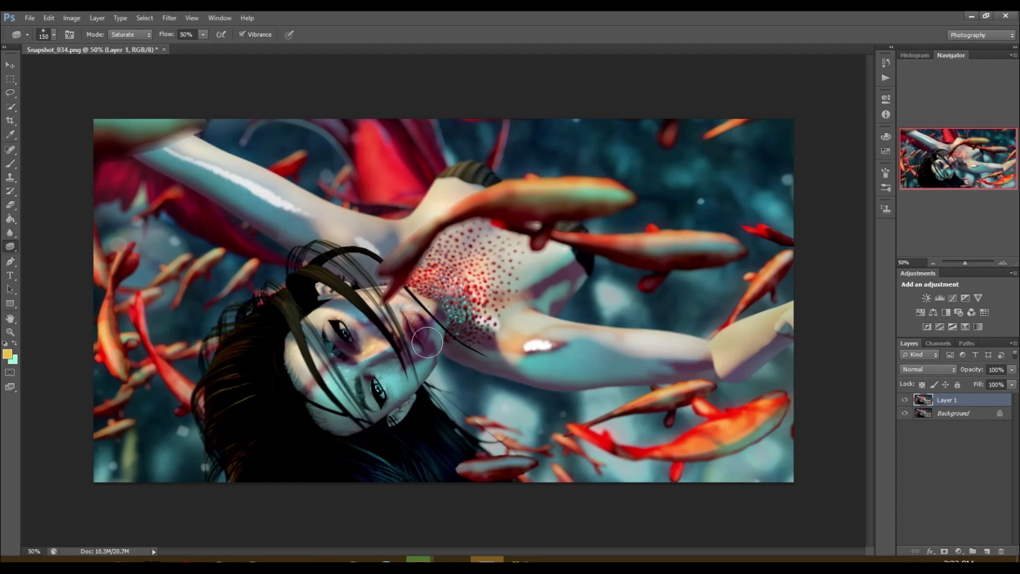
- Dodge the midtones across the face at 26% exposure, enlarging the brush to 150 px
right_click(14, 249)
click(52, 246)
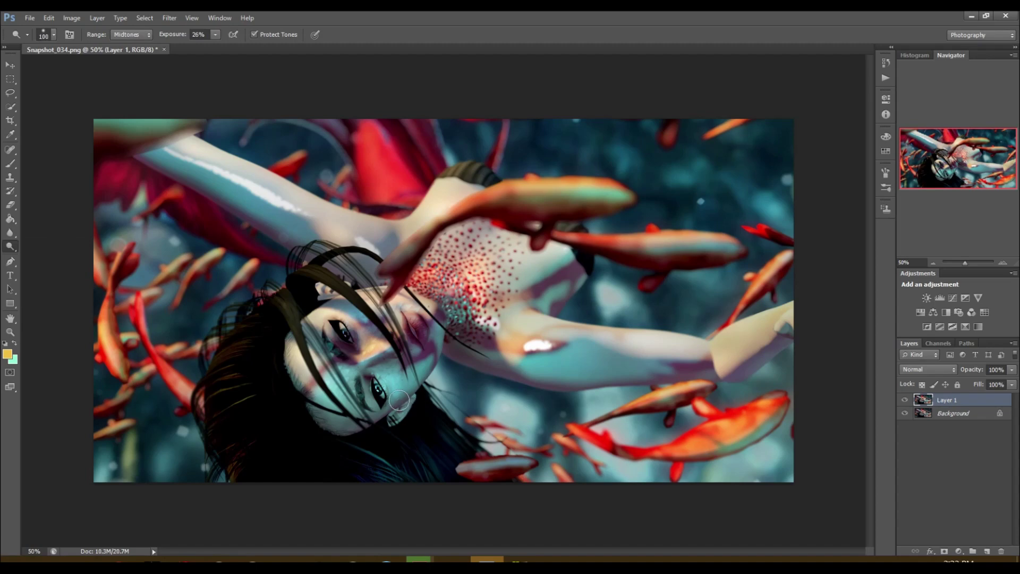
mouse_move(336, 382)
mouse_down()
mouse_move(388, 358)
mouse_move(418, 376)
mouse_up()
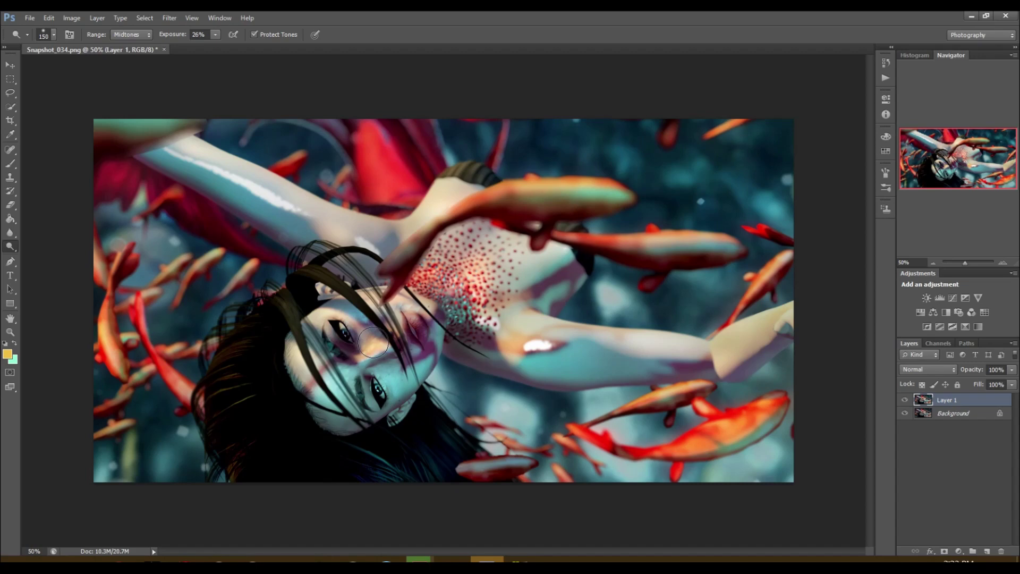
drag(373, 341, 349, 311)
drag(308, 339, 408, 287)
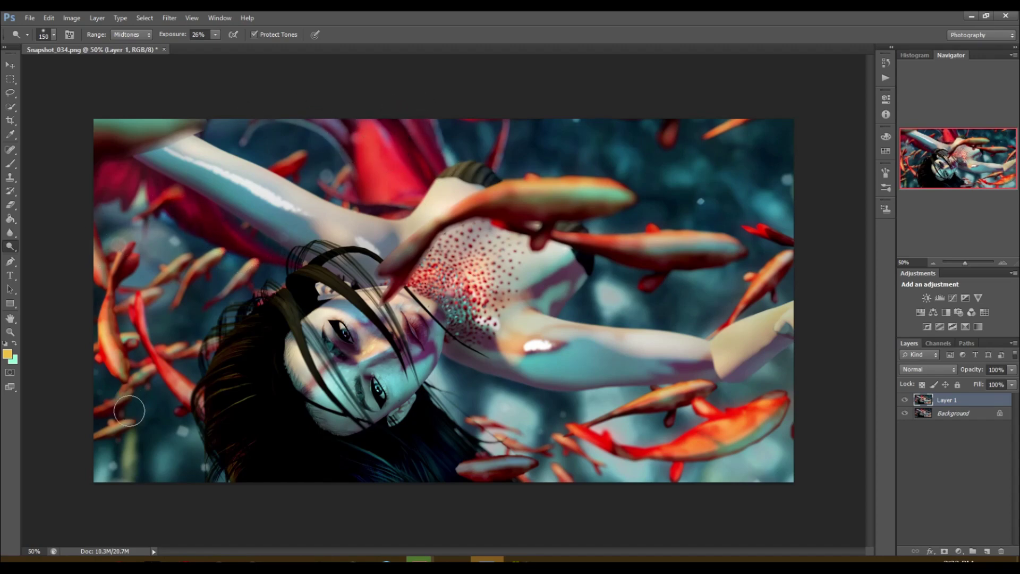
- Brighten the lower-left corner of the picture with a 900 px mint-green Brush in Color Dodge mode at 23% opacity
click(10, 164)
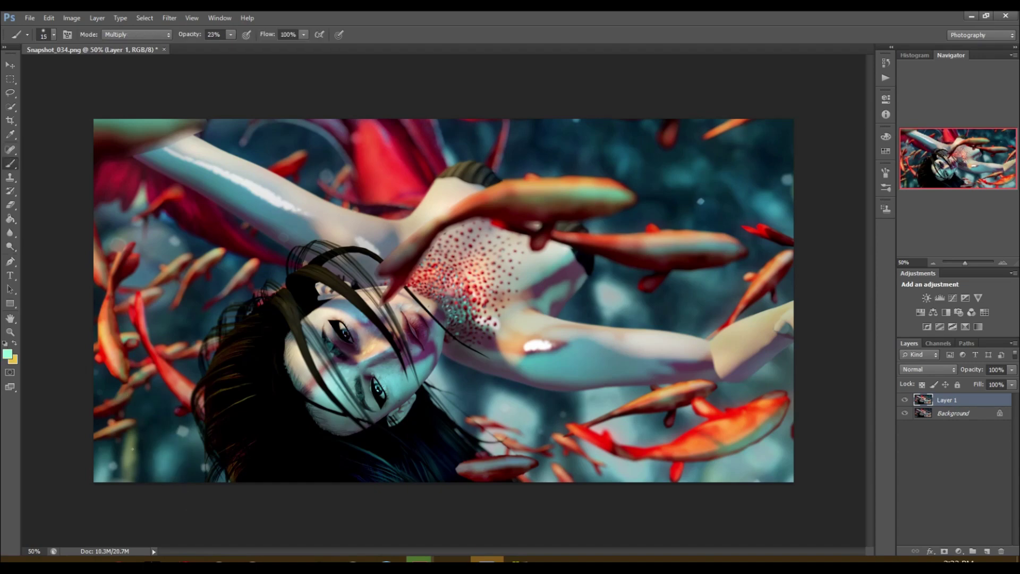
key(bracketright)
key(bracketright)
key(bracketright)
key(bracketright)
key(bracketright)
key(bracketright)
key(bracketright)
key(bracketright)
key(bracketright)
key(bracketright)
key(bracketright)
key(bracketright)
key(bracketright)
key(bracketright)
key(bracketright)
key(bracketright)
key(bracketright)
key(bracketright)
key(bracketright)
key(bracketright)
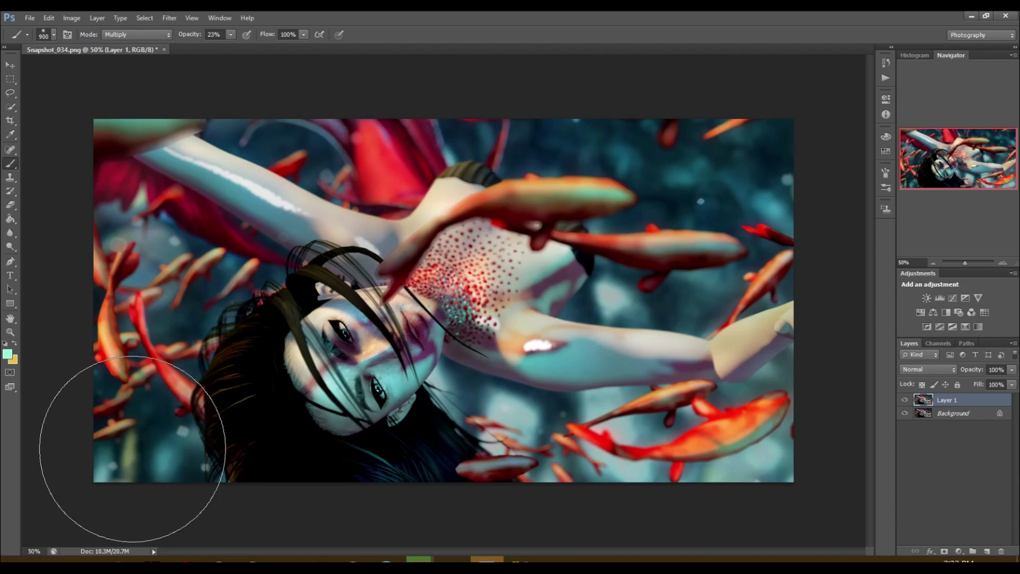
click(136, 34)
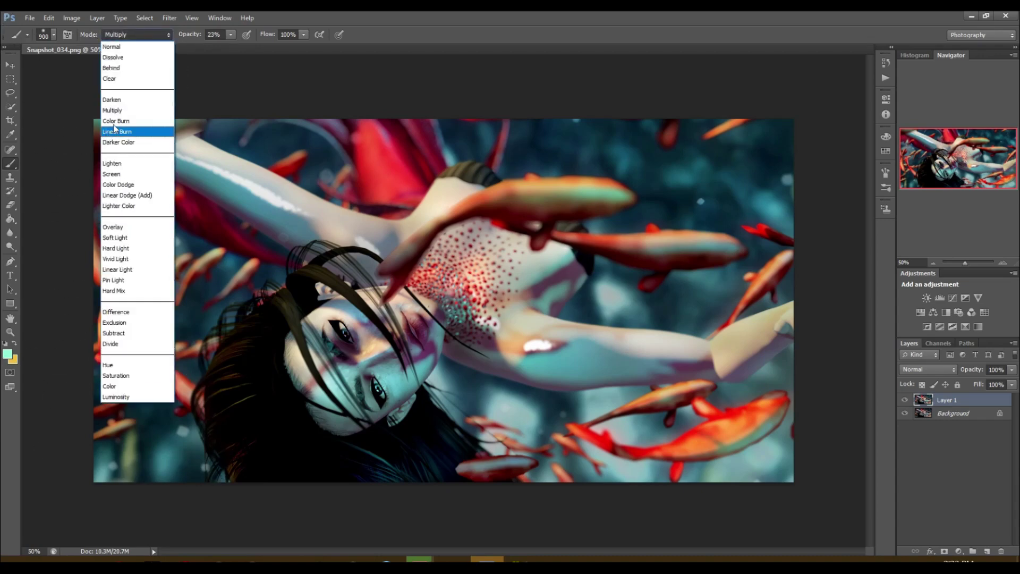
click(118, 184)
click(126, 447)
click(126, 446)
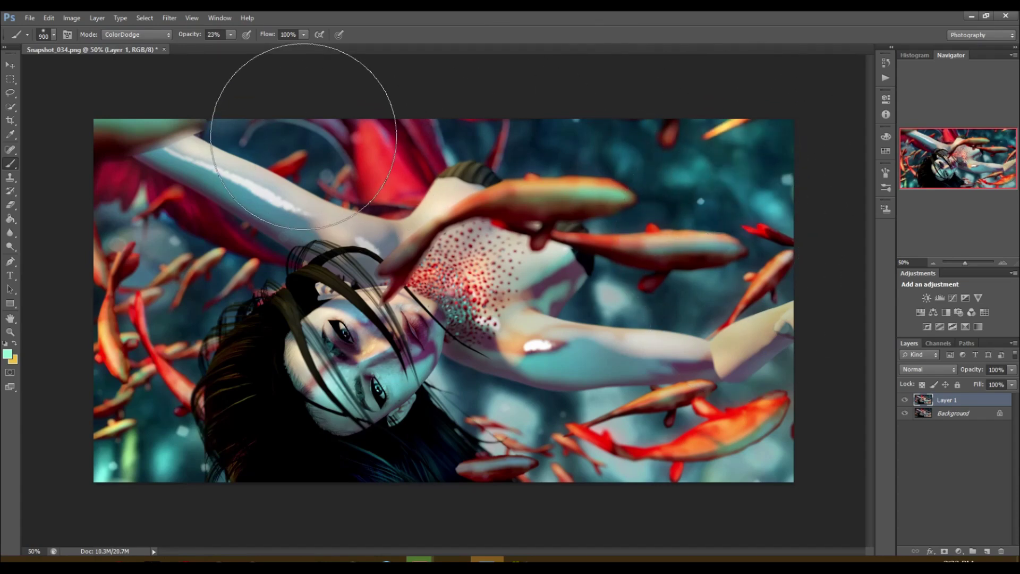
- Add mint-green Color Dodge light over the raised arm and the fish near the picture's left edge
click(304, 136)
click(303, 136)
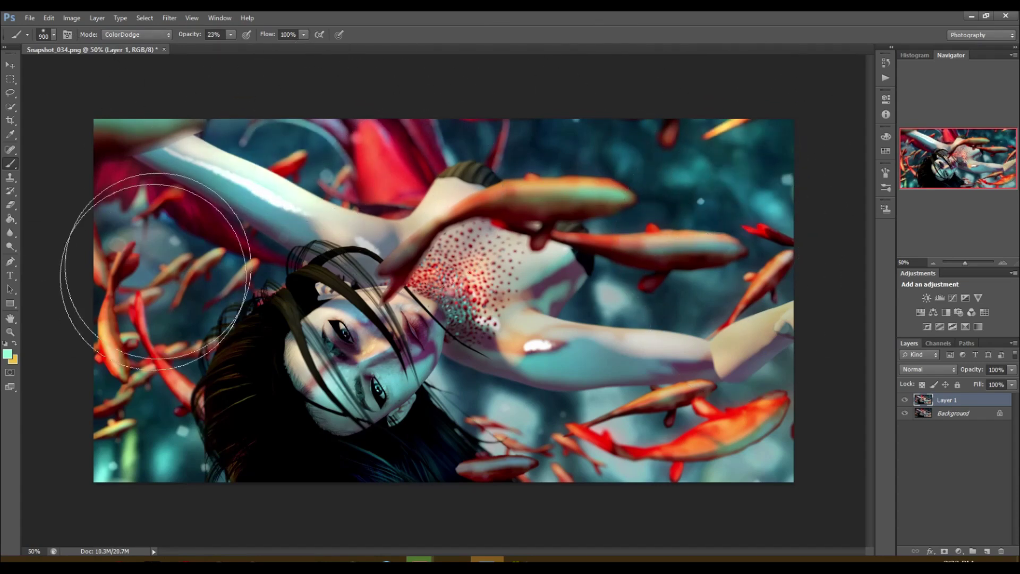
click(152, 255)
click(152, 254)
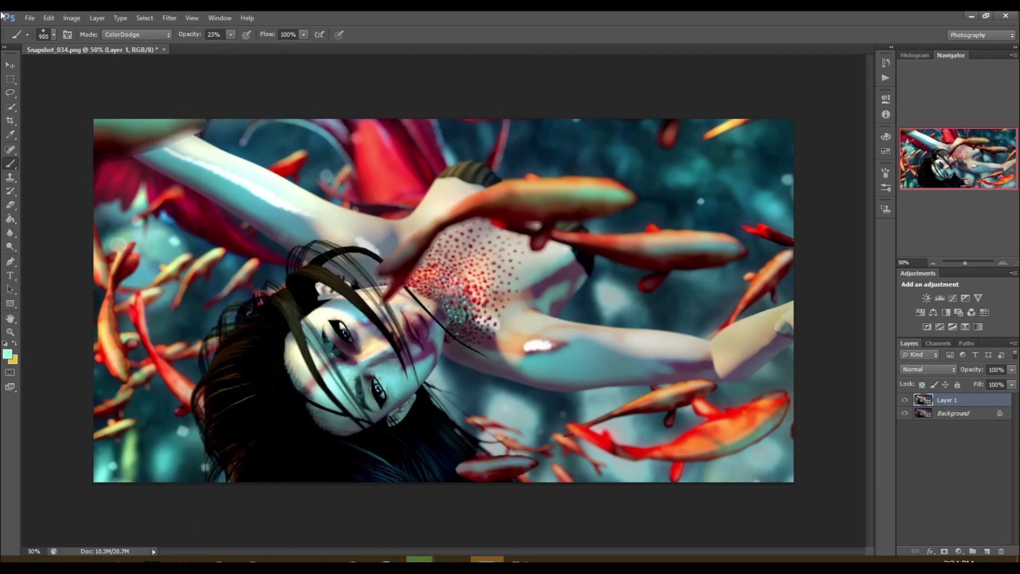
- Undo the last Color Dodge stroke and lighten the hair, left side and lower edge with the mint-green Brush in Screen mode
click(48, 18)
click(75, 57)
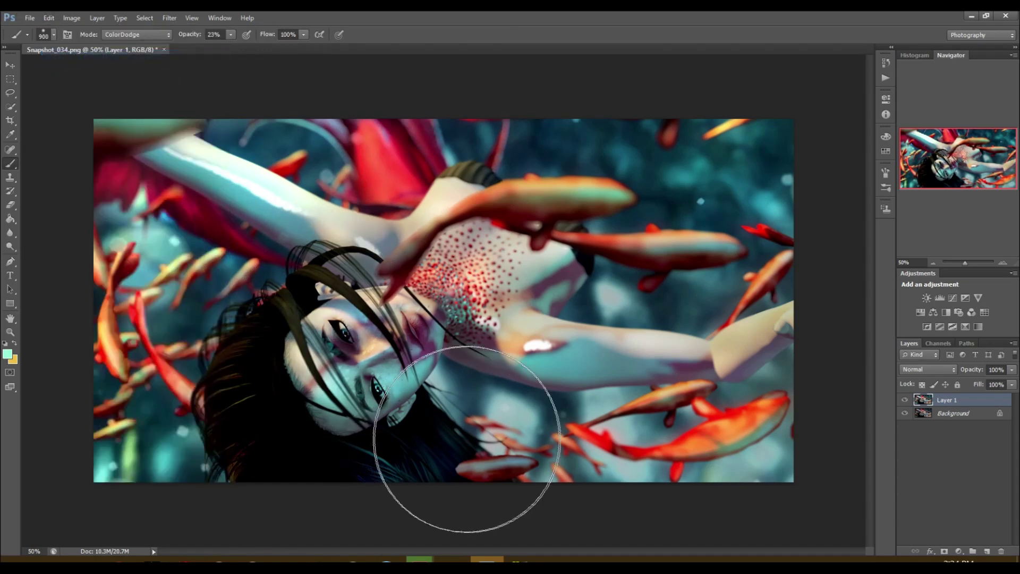
click(137, 34)
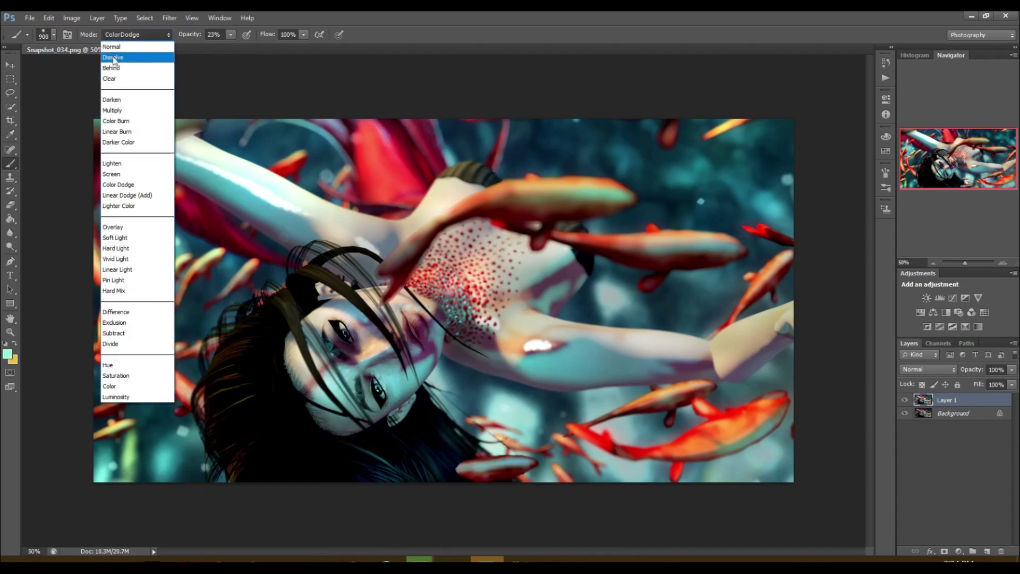
click(127, 172)
click(479, 513)
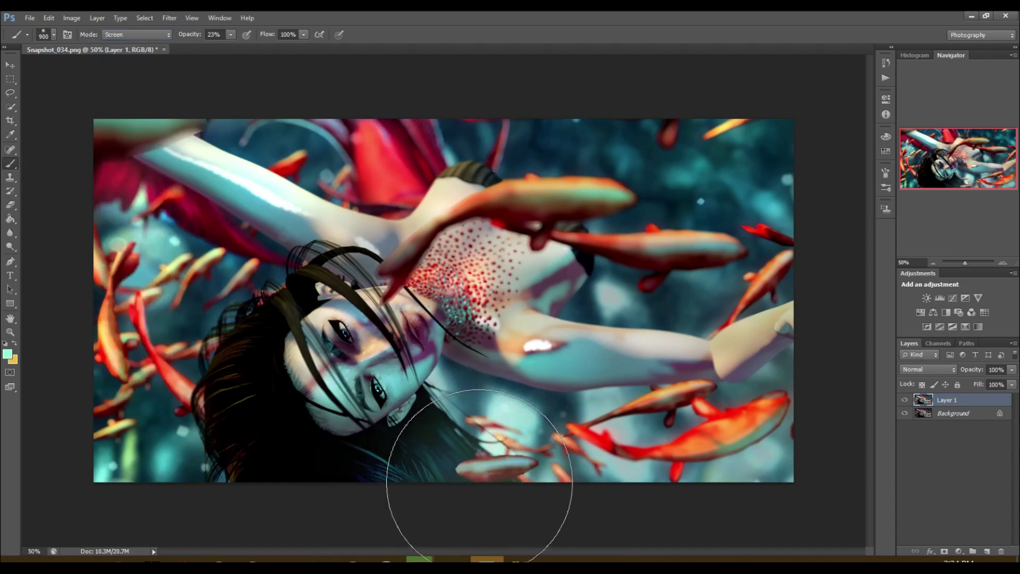
click(177, 507)
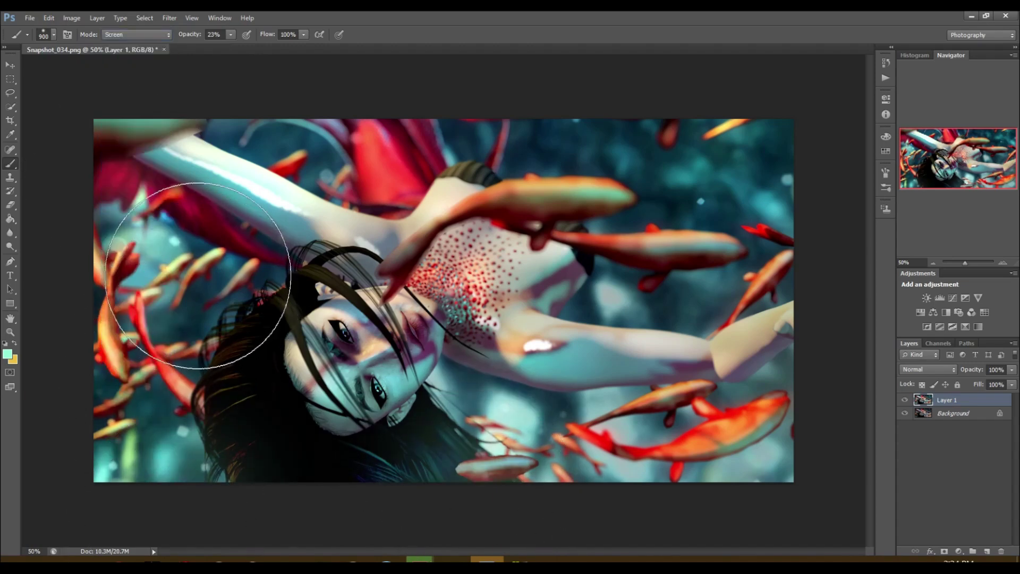
click(199, 277)
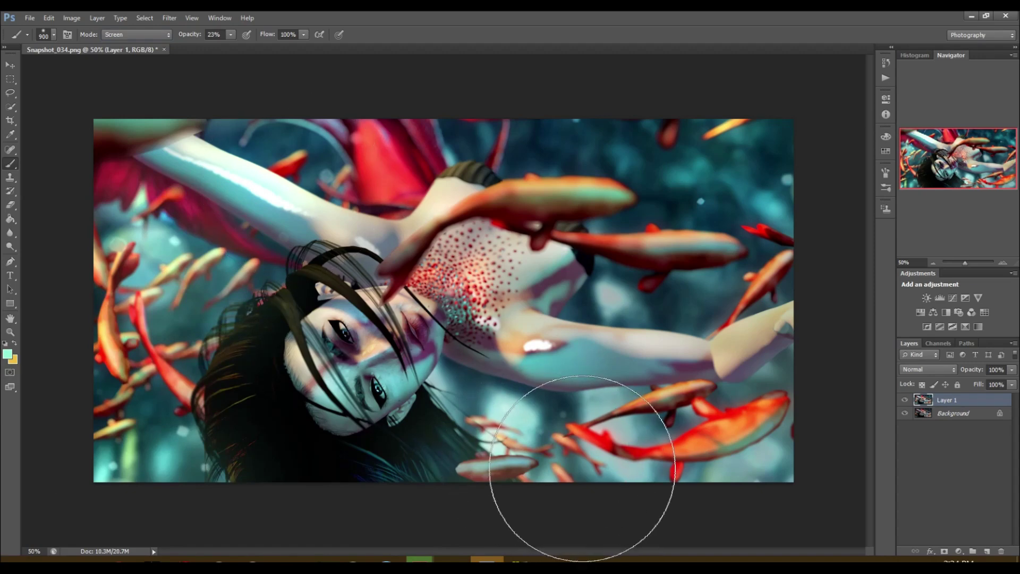
click(580, 488)
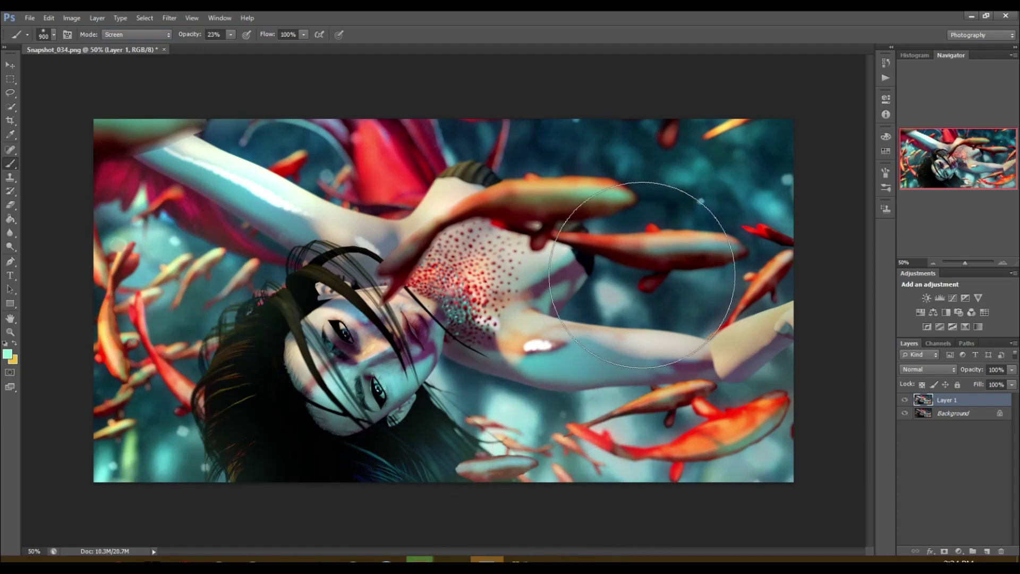
- Add a Curves adjustment layer and try neutralizing the colour cast by sampling gray points in the picture, including the raised arm
click(952, 296)
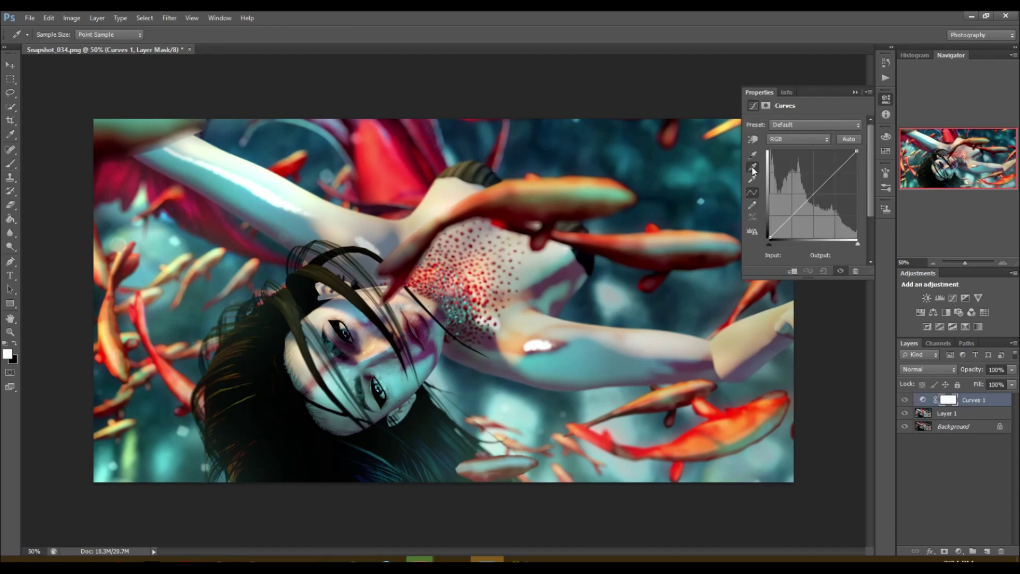
click(664, 169)
click(538, 406)
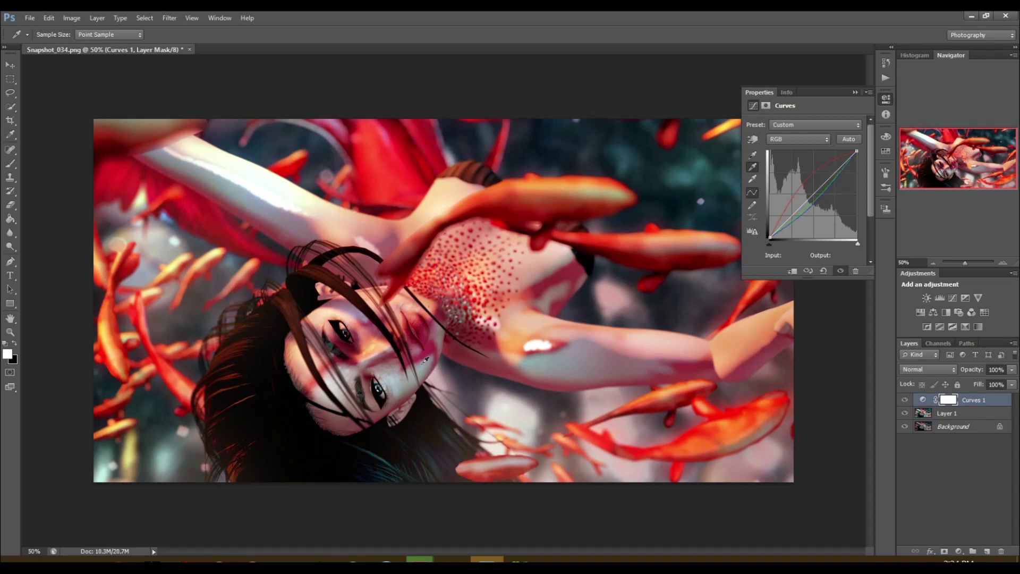
click(302, 187)
- Reshape the red curve to output 91 at input 97 and the green curve through 185/174 and 89/85
click(810, 139)
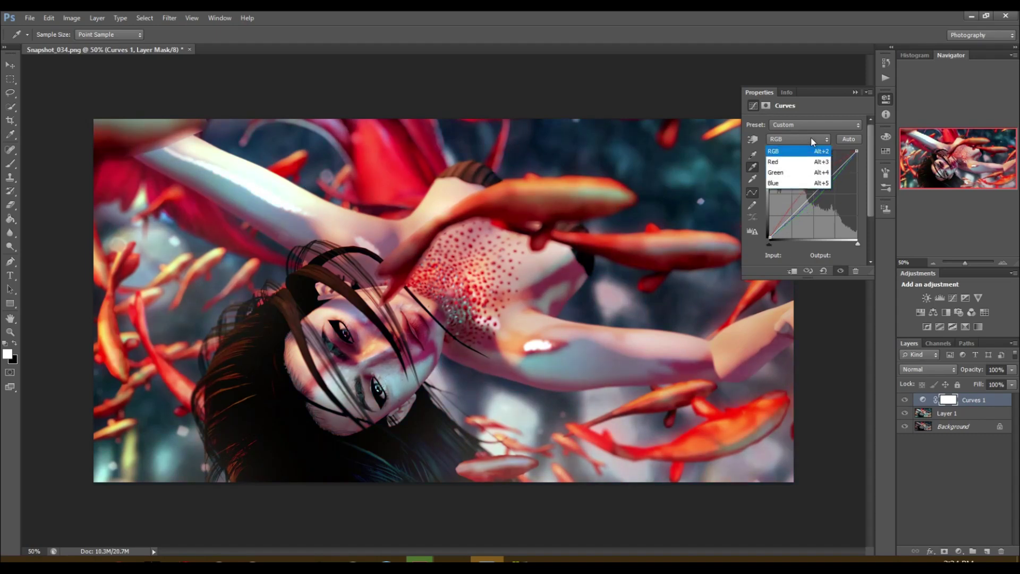
click(793, 160)
mouse_move(817, 173)
mouse_down()
mouse_move(827, 183)
mouse_move(799, 205)
mouse_move(812, 194)
mouse_up()
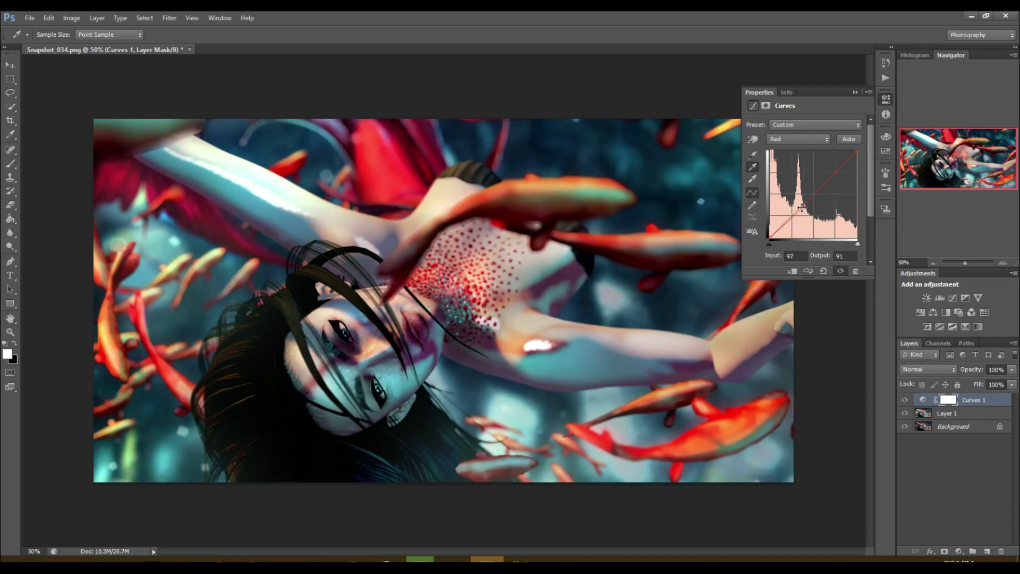
click(797, 139)
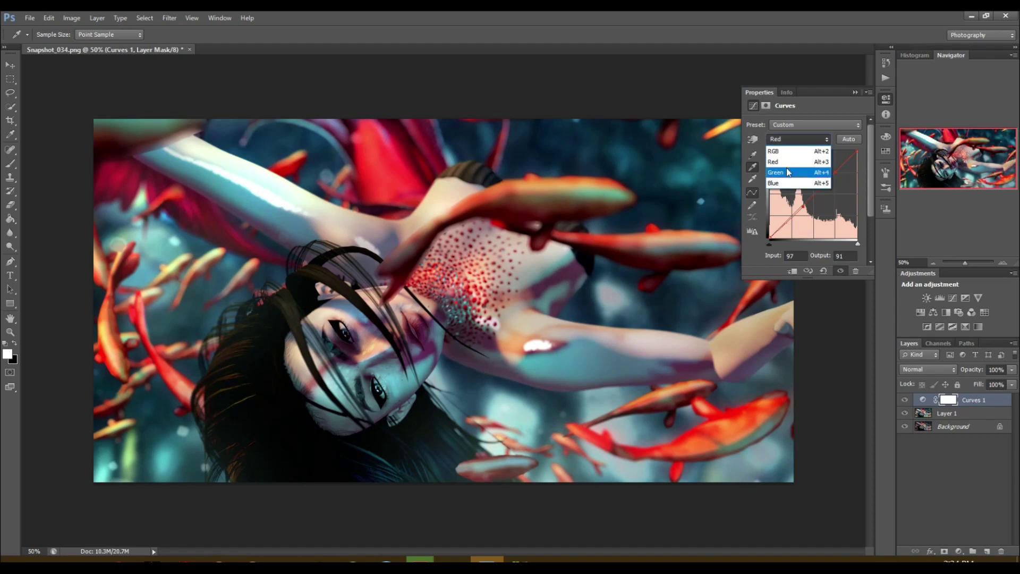
click(793, 169)
mouse_move(821, 192)
mouse_down()
mouse_move(821, 181)
mouse_move(834, 178)
mouse_up()
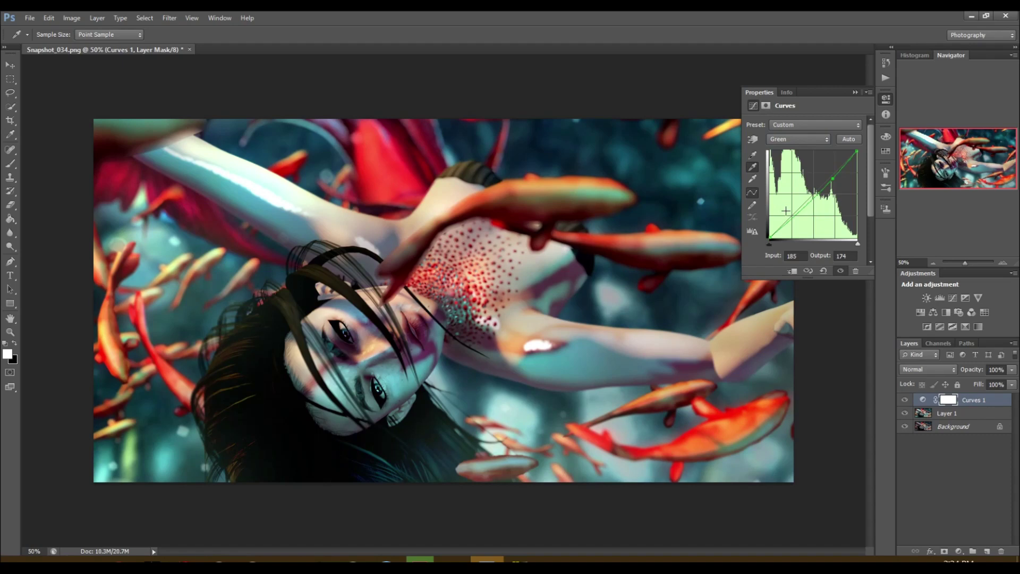
drag(793, 213, 800, 208)
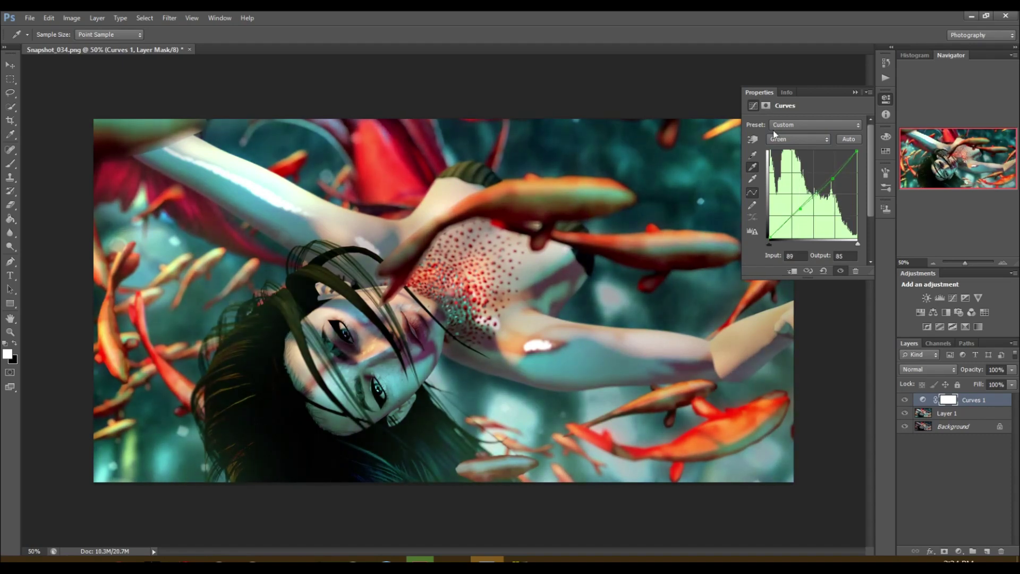
- Raise the blue curve's shadows to output 79 at input 72 and fine-tune its highlight point
click(786, 135)
click(785, 183)
drag(829, 176, 793, 211)
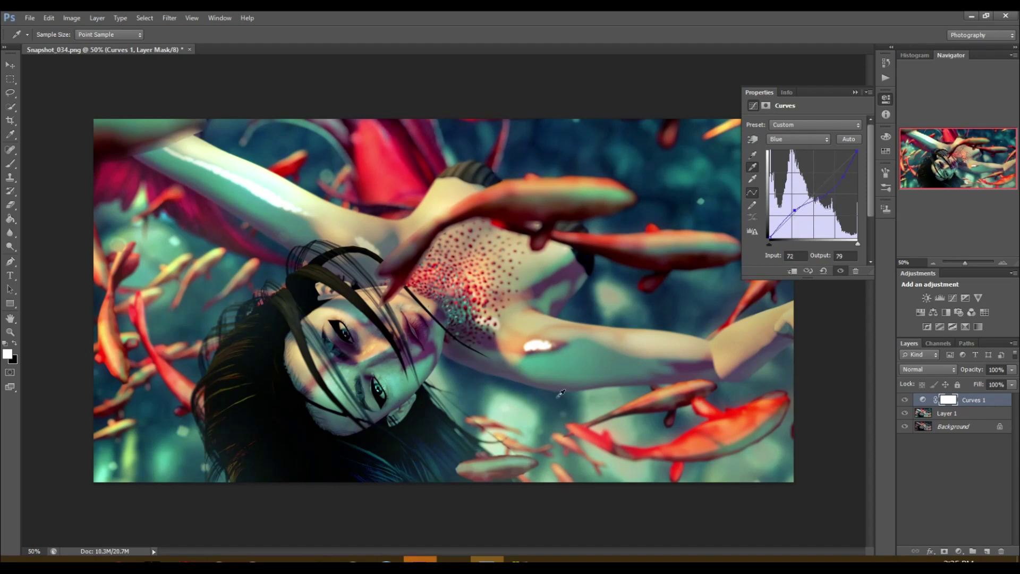
drag(843, 178, 839, 176)
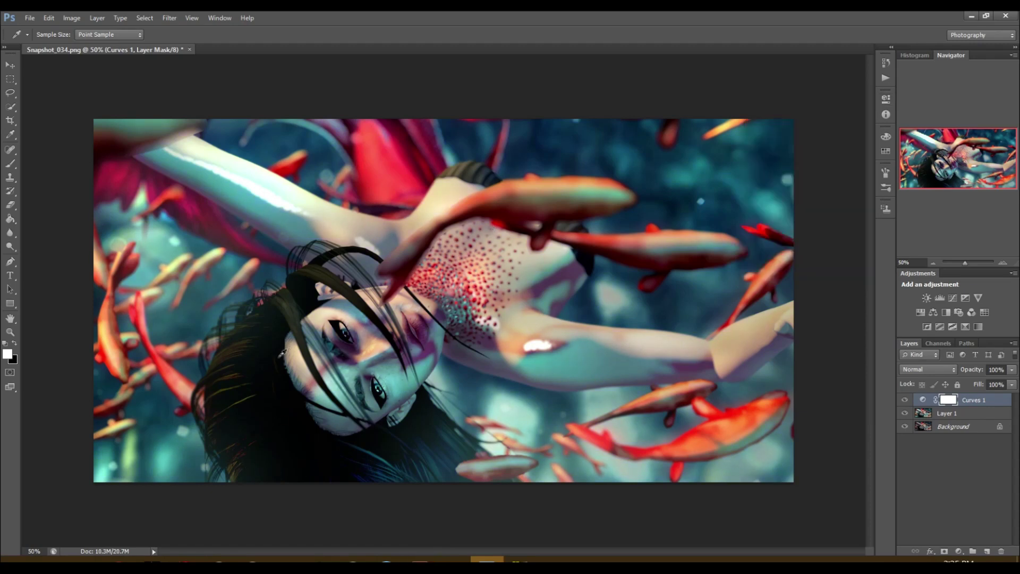
click(10, 247)
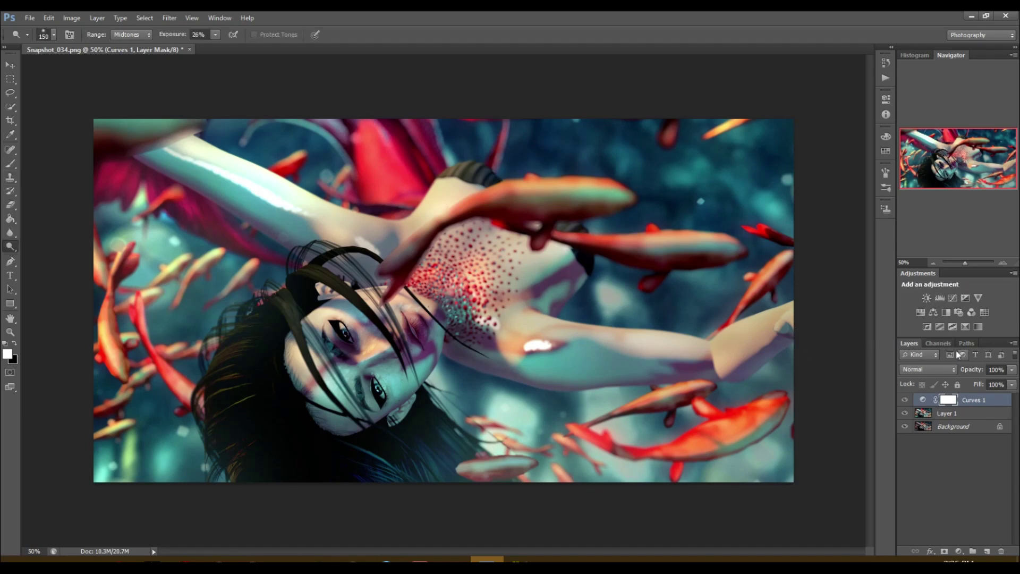
click(953, 298)
click(967, 405)
key(Delete)
- Edit the existing Curves adjustment, lowering the RGB curve to output 166 at input 178
right_click(977, 399)
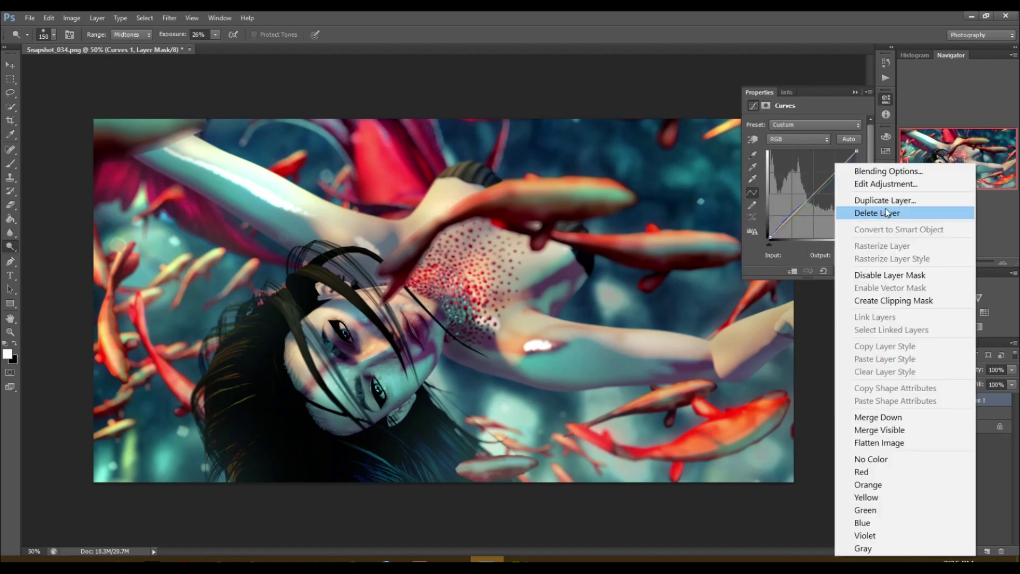
click(886, 185)
mouse_move(830, 177)
mouse_down()
mouse_move(841, 171)
mouse_move(808, 206)
mouse_move(824, 174)
mouse_move(830, 180)
mouse_up()
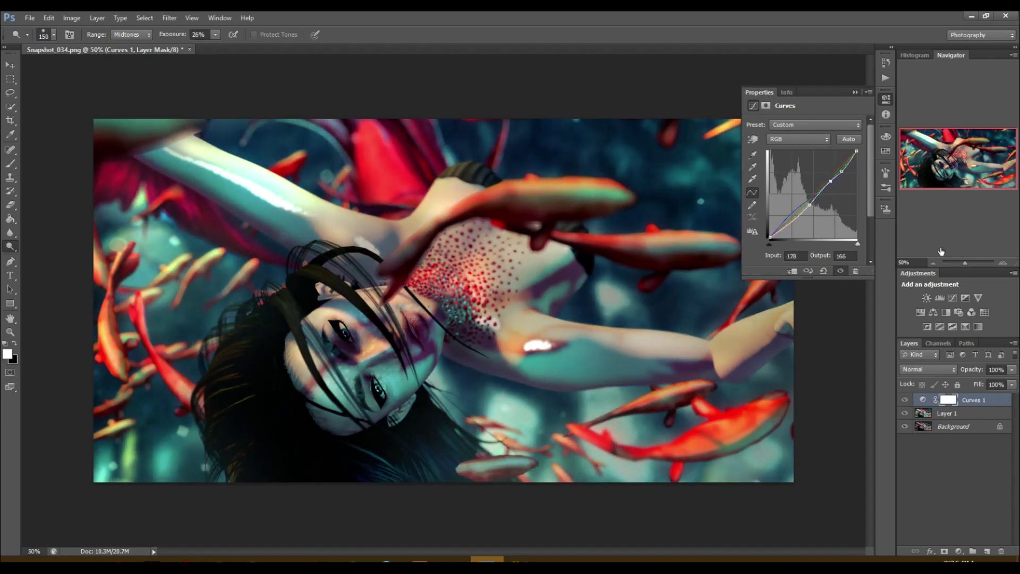
- Add an Exposure adjustment layer with offset +0.0240 and gamma correction 0.88, and fine-tune its exposure
click(966, 298)
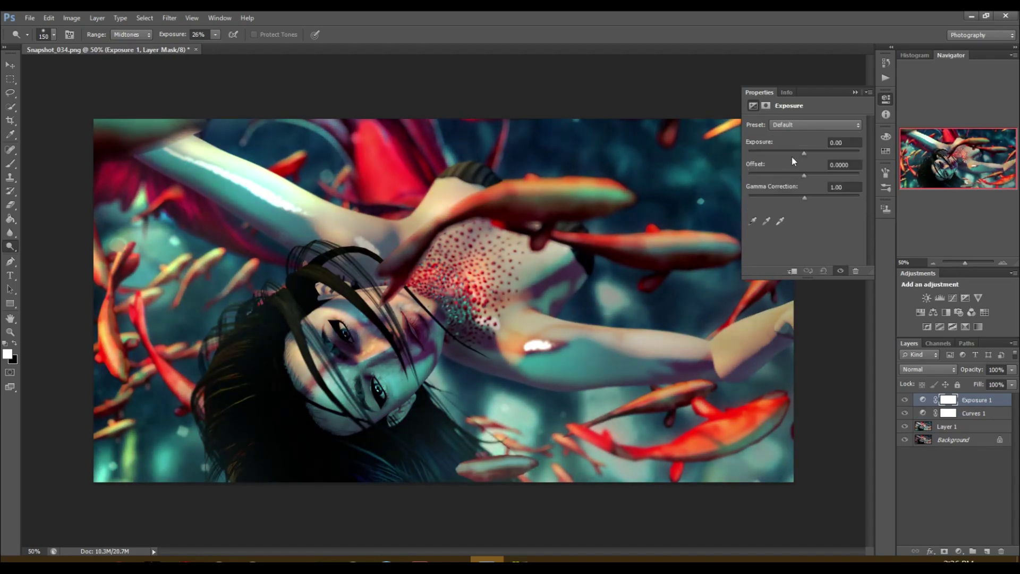
drag(804, 175, 812, 197)
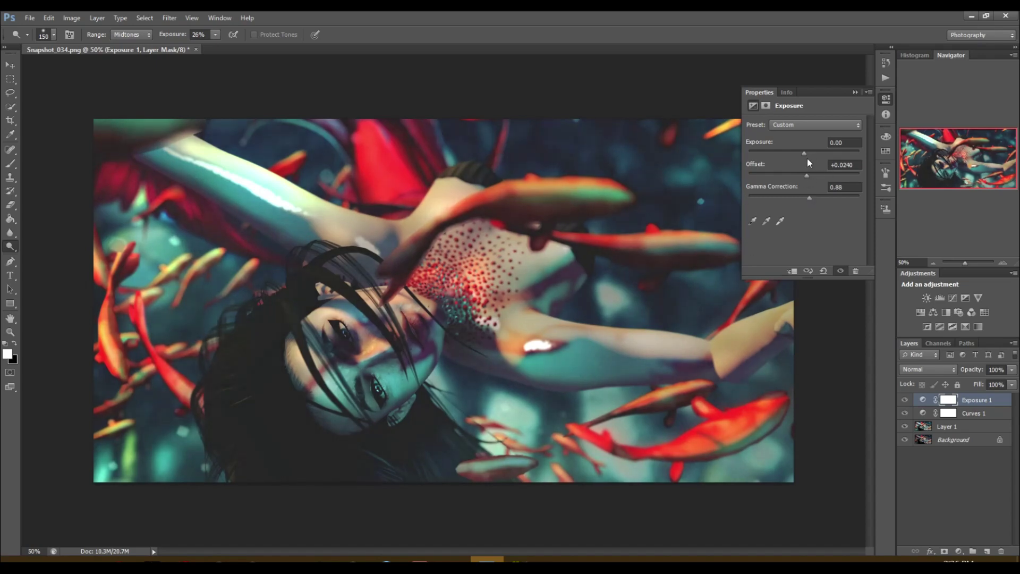
drag(805, 154, 802, 152)
- Add a Brightness/Contrast adjustment layer with contrast 28
click(925, 299)
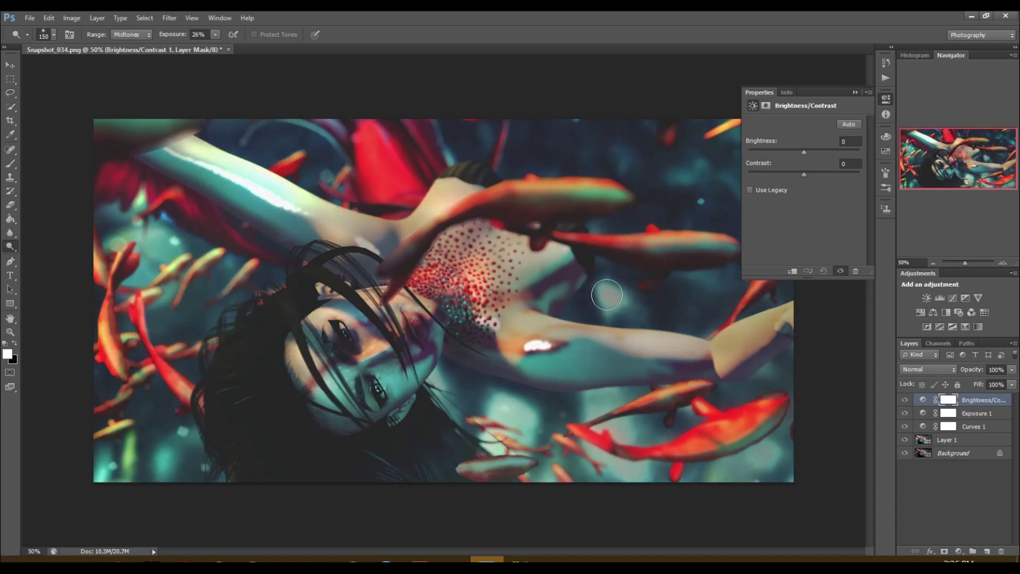
mouse_move(804, 148)
mouse_down()
mouse_move(819, 173)
mouse_move(806, 152)
mouse_up()
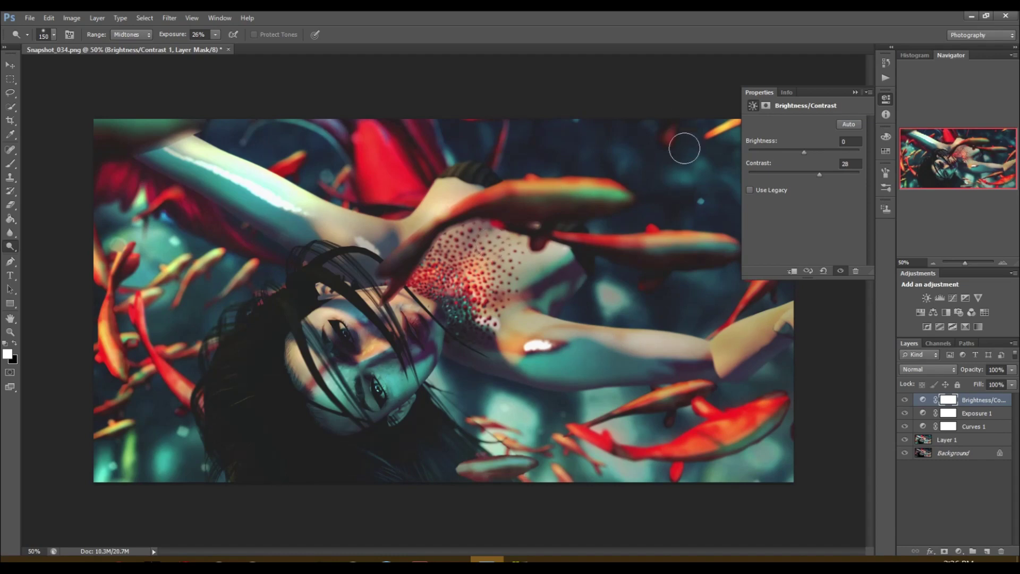
click(856, 90)
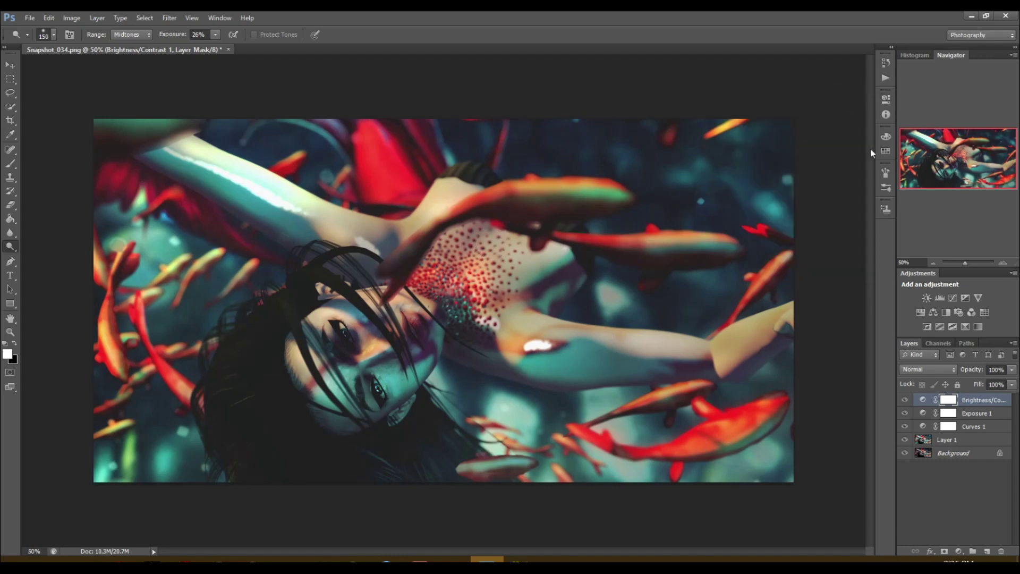
- Add a Photo Filter adjustment layer and try the Cyan filter, followed by Underwater at about 33% density
click(960, 312)
click(804, 125)
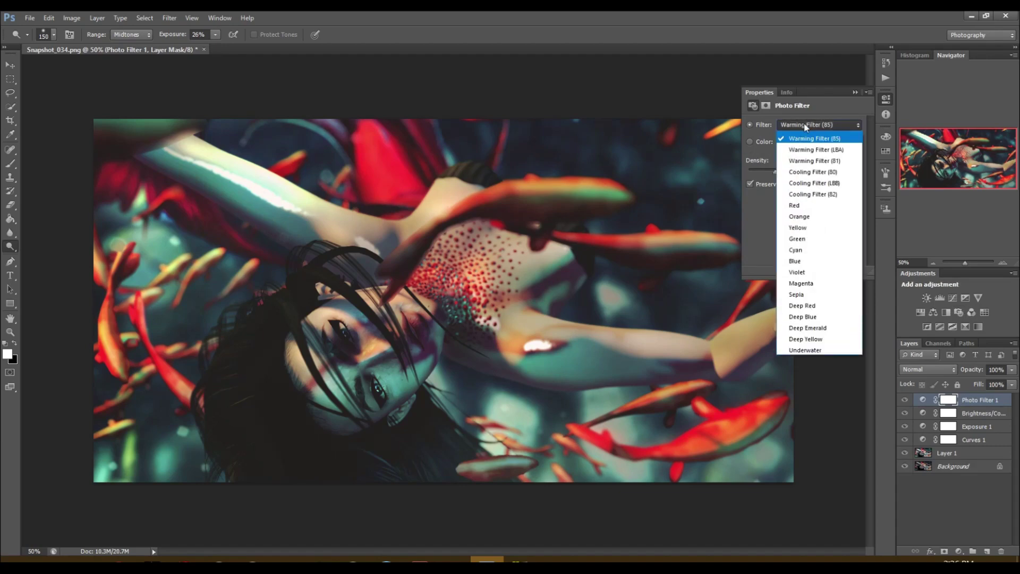
click(798, 250)
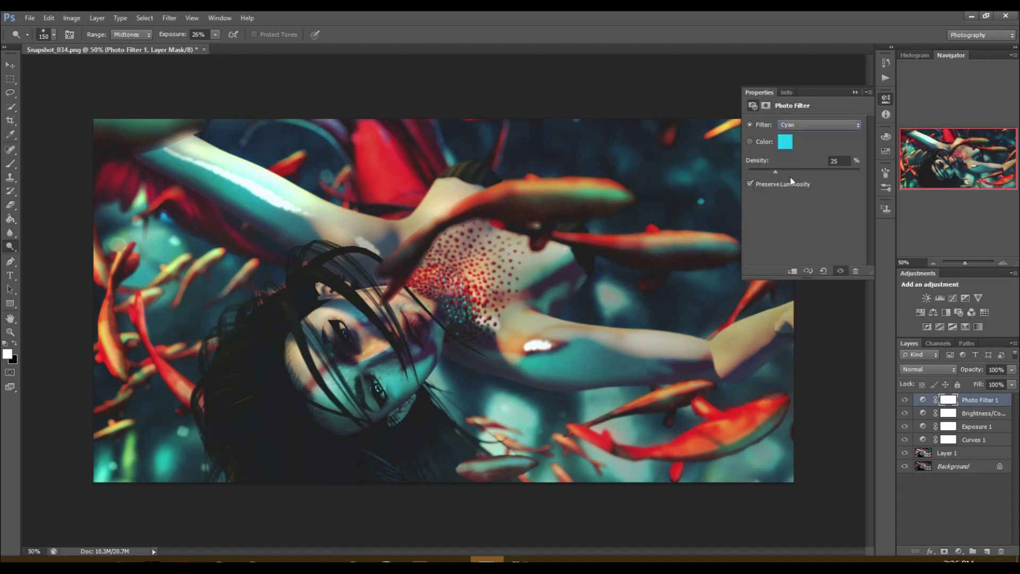
click(811, 126)
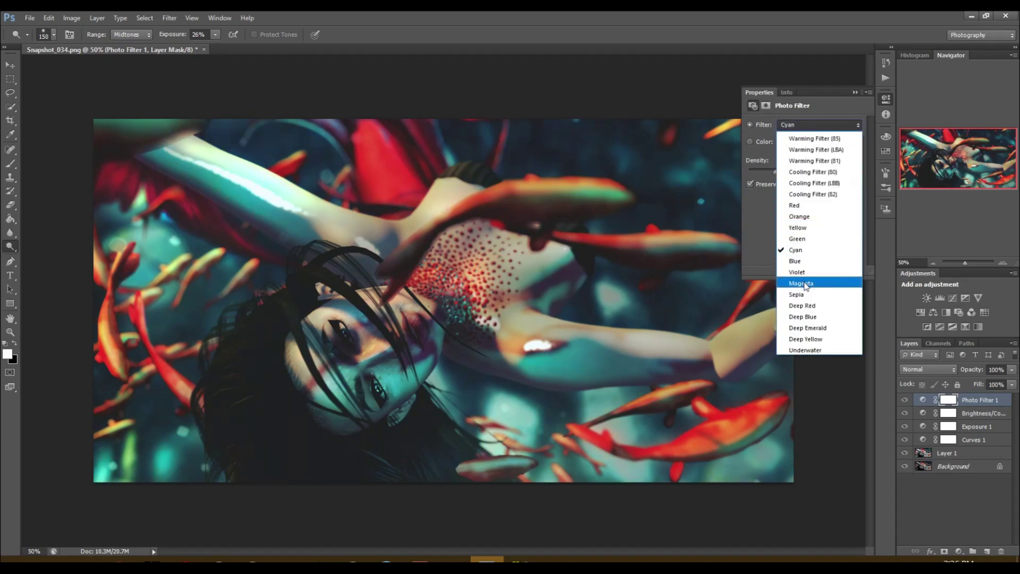
click(806, 350)
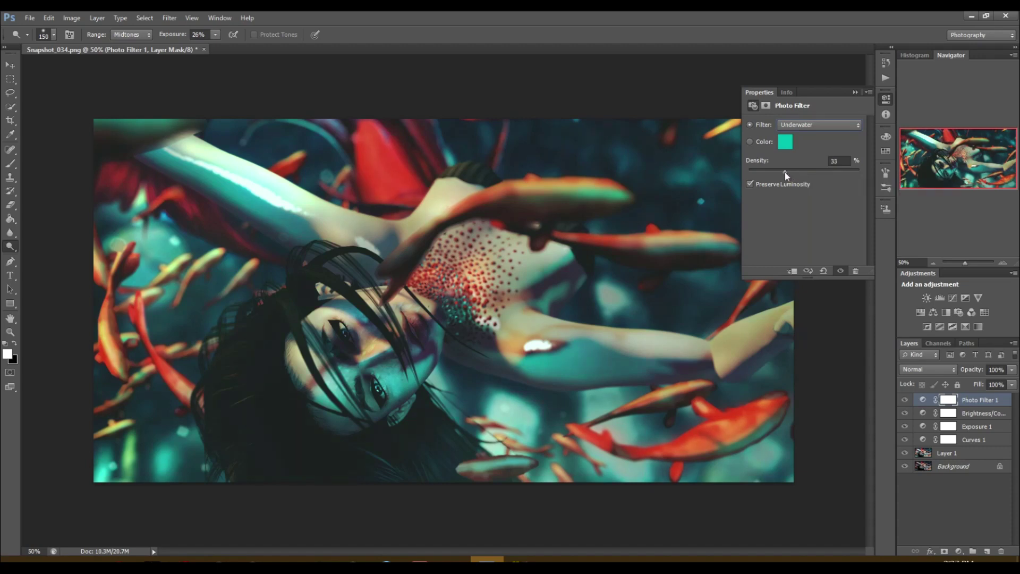
- Try the Violet photo filter at 22% density, followed by the Red filter at a density of about 45%
click(811, 126)
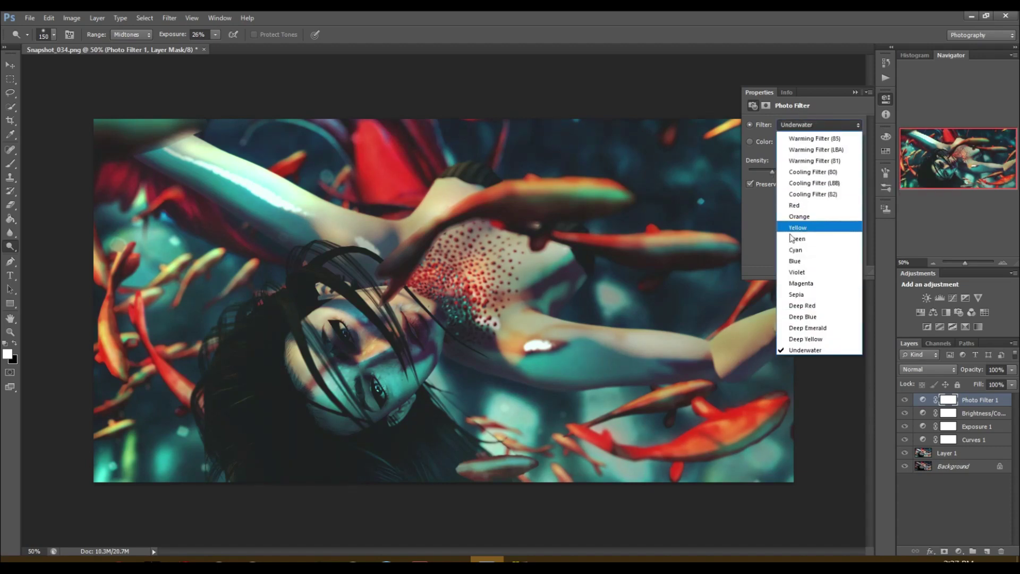
click(796, 272)
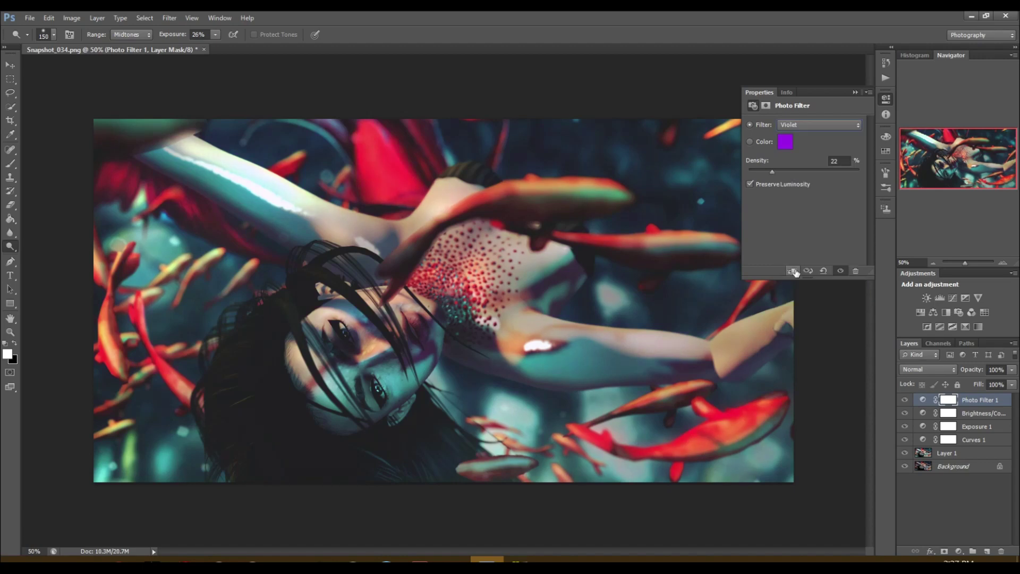
click(804, 123)
click(795, 205)
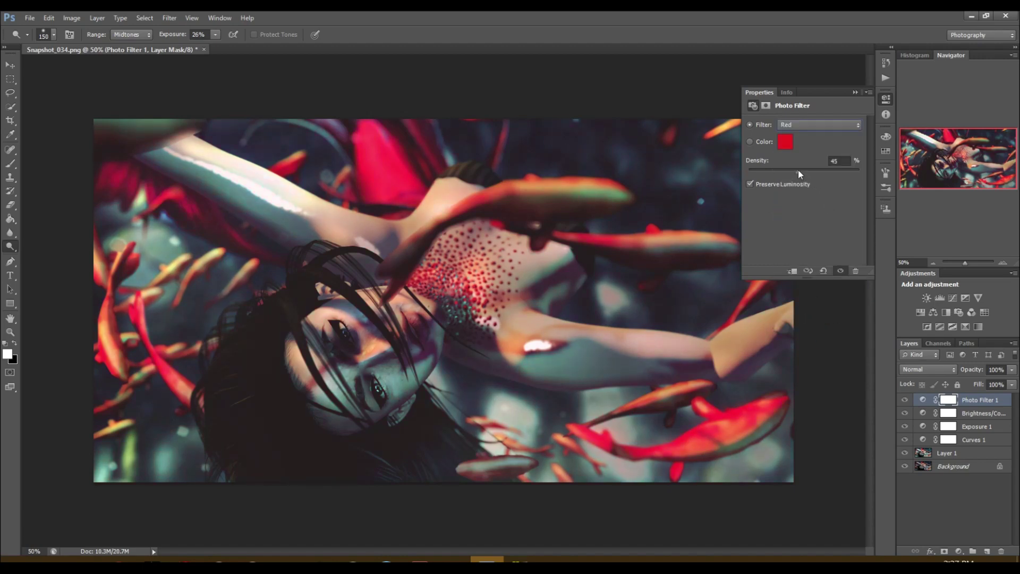
drag(813, 170, 796, 171)
- Add a Selective Color adjustment layer with cyan +13% in the reds, and delete the Photo Filter layer
click(965, 326)
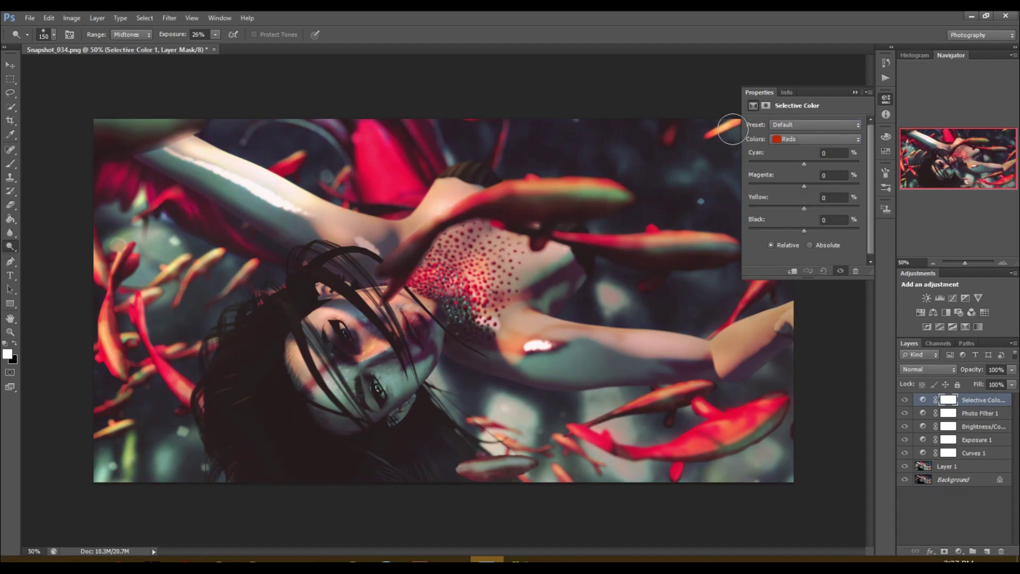
drag(780, 163, 770, 164)
click(980, 412)
key(Delete)
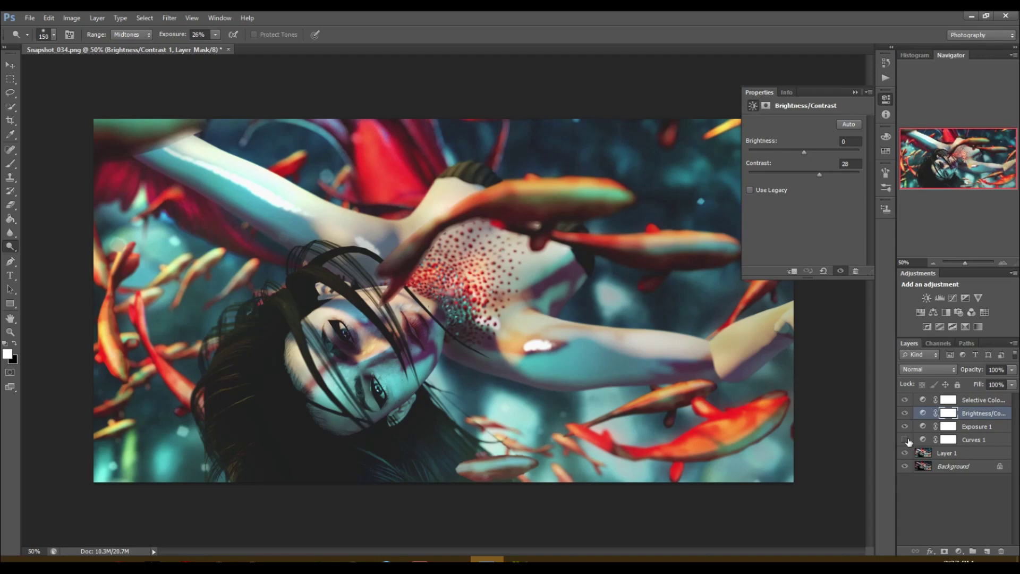
- Set cyan to -5% in the reds of Selective Color and toggle the visibility of the other adjustment layers to compare their effect
click(905, 439)
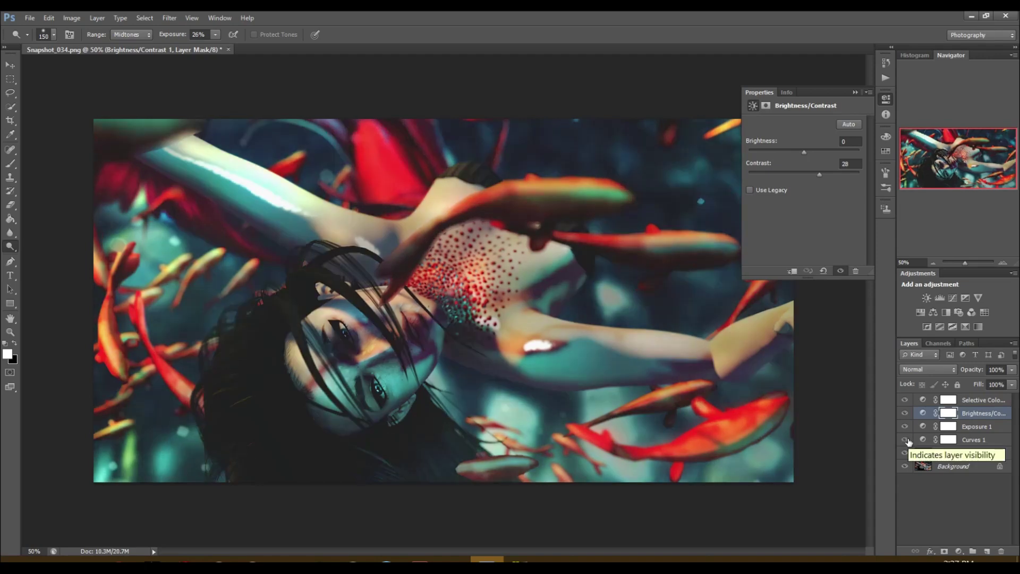
click(981, 400)
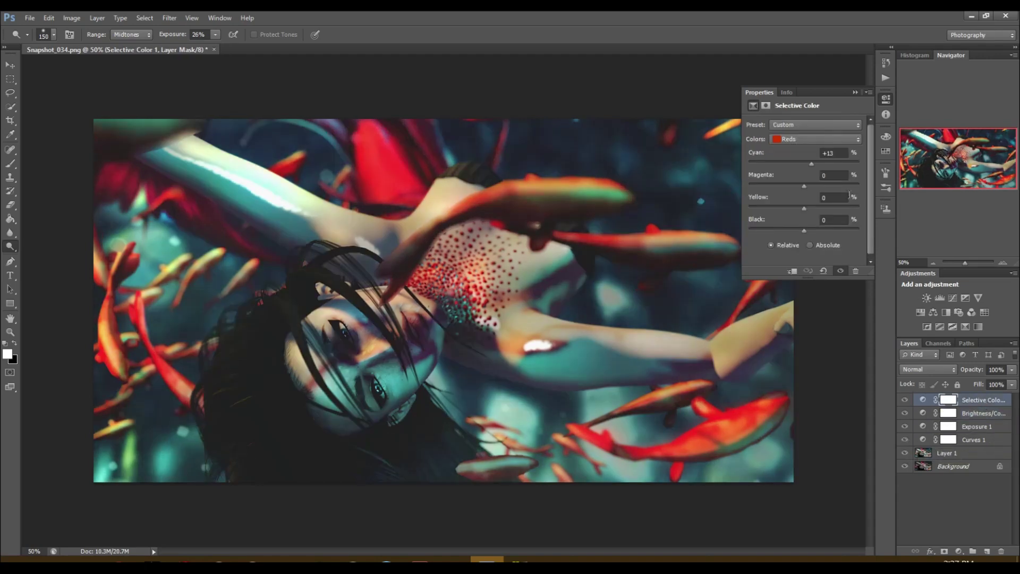
drag(797, 163, 801, 163)
click(905, 414)
click(906, 426)
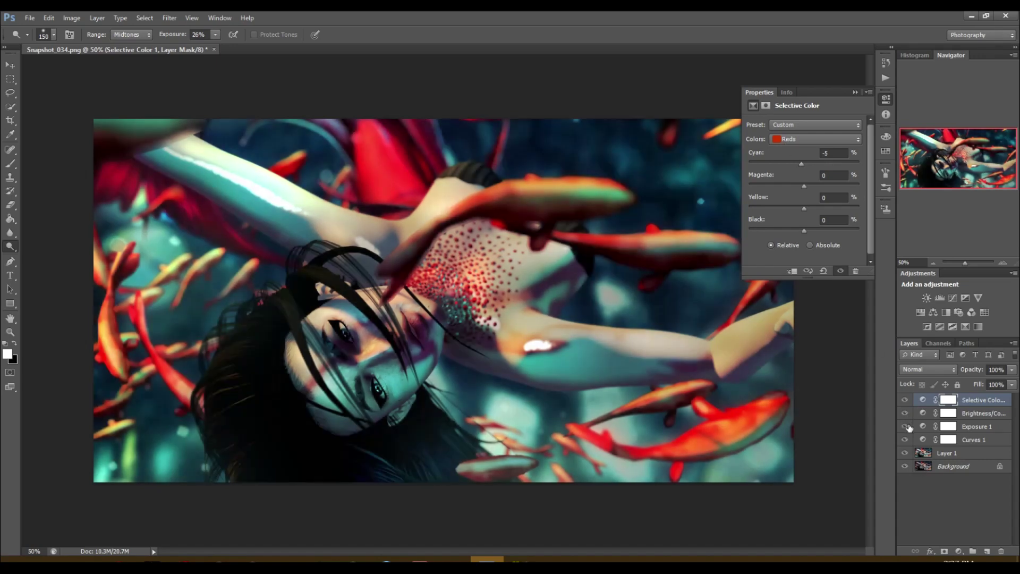
- Compare the image with and without the Brightness/Contrast and Exposure adjustments, and delete the Brightness/Contrast layer
click(906, 414)
click(907, 427)
click(907, 426)
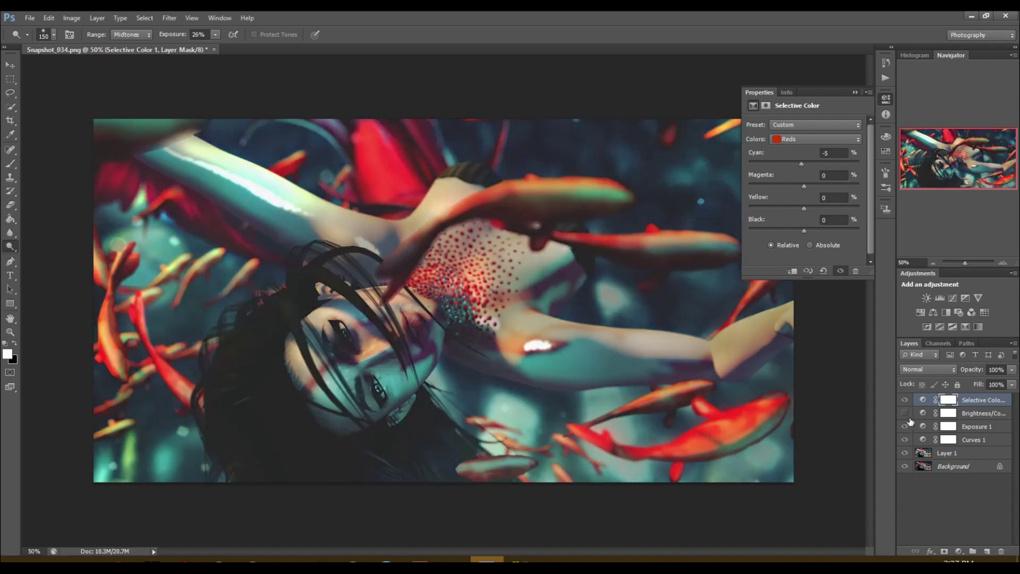
click(973, 414)
key(Delete)
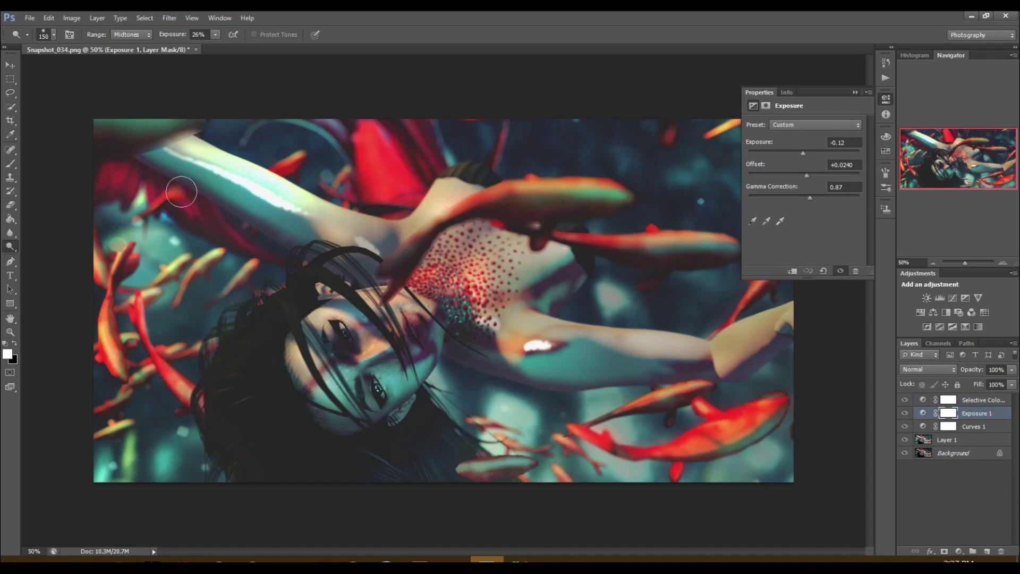
- Burn the red fabric on Layer 1 with the Burn tool set to Highlights at 12% exposure
drag(10, 246, 39, 257)
click(39, 258)
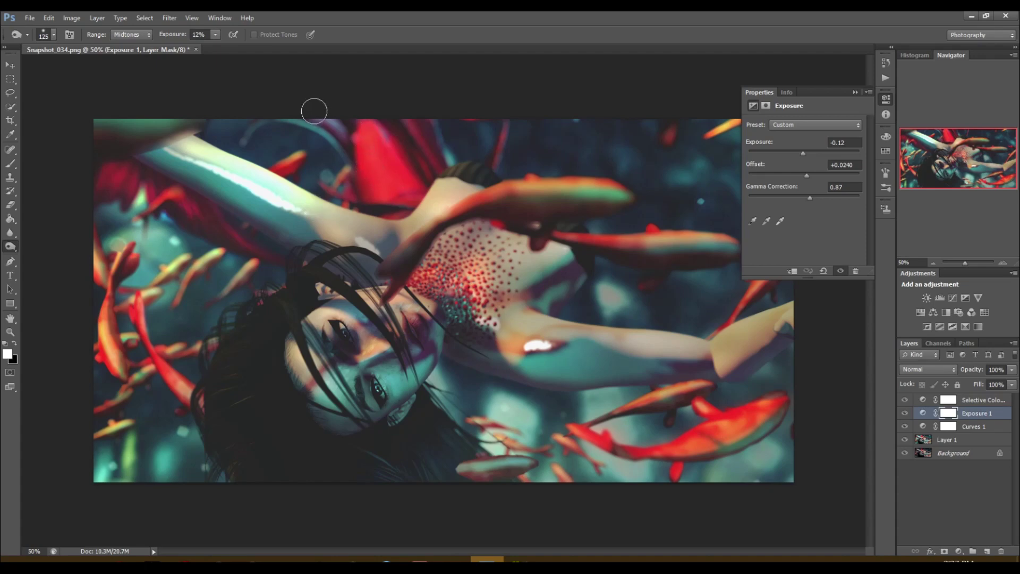
click(937, 440)
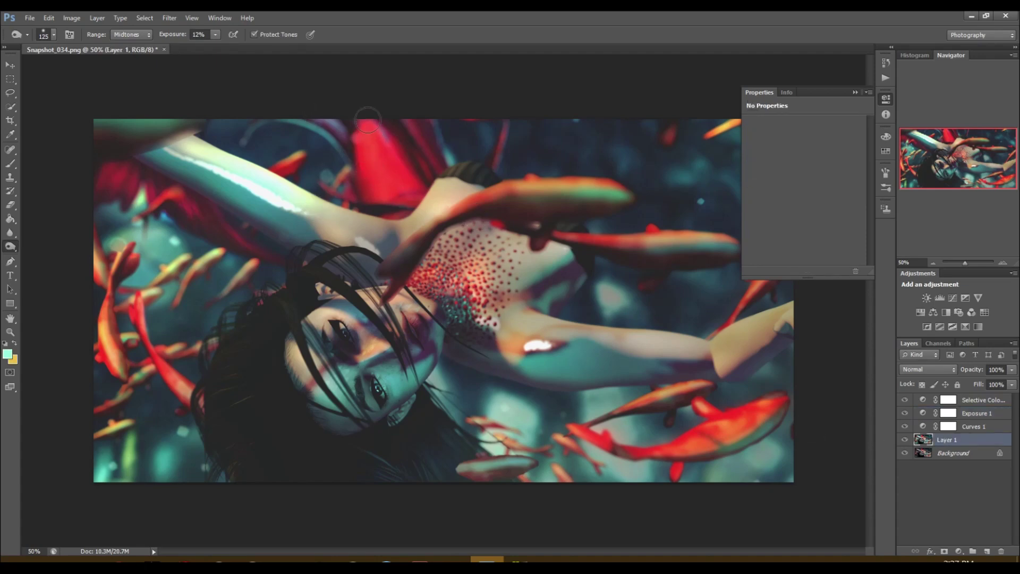
click(134, 34)
click(123, 65)
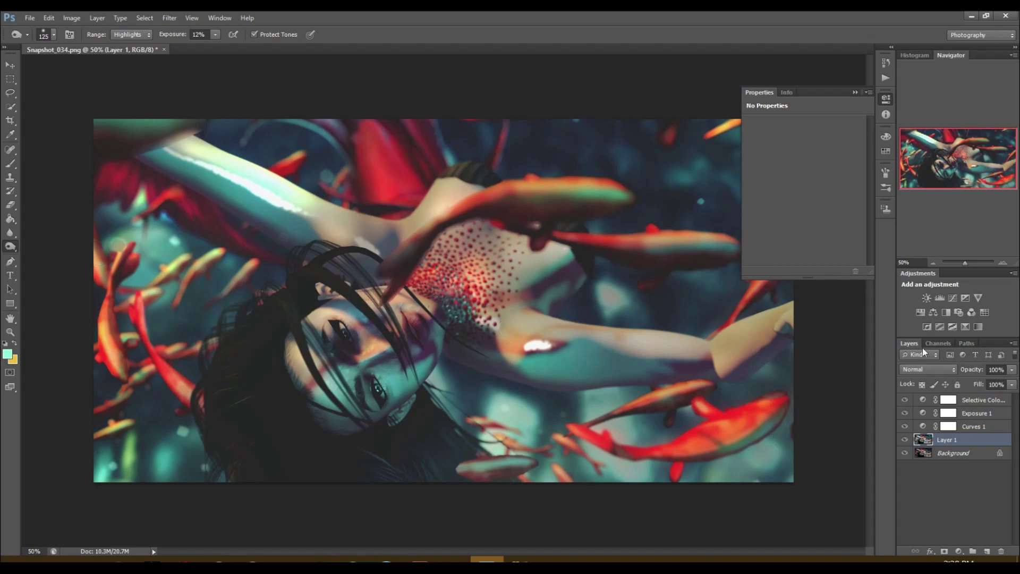
- Set the neutrals of the Selective Color layer to cyan -6% and magenta +13%, and adjust their yellow and black amounts
click(965, 326)
key(Delete)
click(978, 400)
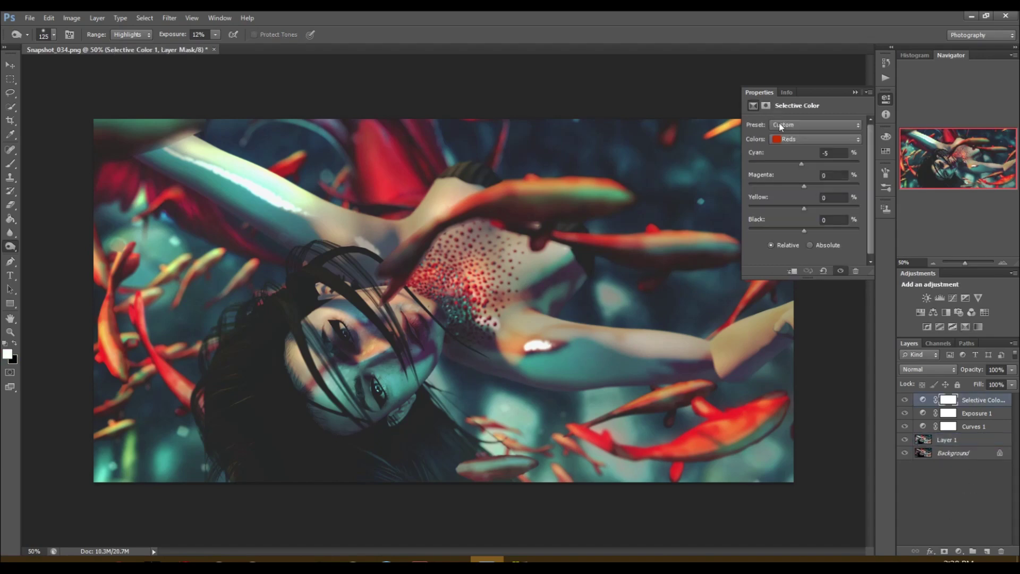
click(795, 140)
click(797, 230)
drag(810, 186, 801, 165)
drag(804, 208, 806, 208)
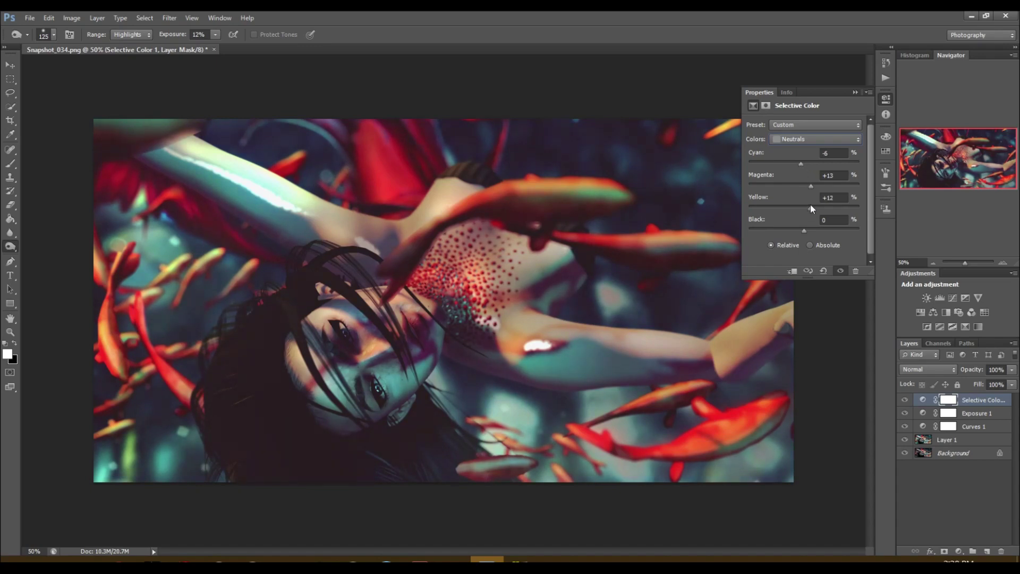
drag(801, 207, 806, 232)
- Adjust the colour amounts of the reds in the Selective Color layer
click(789, 139)
click(794, 152)
drag(814, 161, 813, 229)
- Set the yellows of the Selective Color layer to cyan +18%, magenta +34%, yellow +45% and black +21%
click(787, 139)
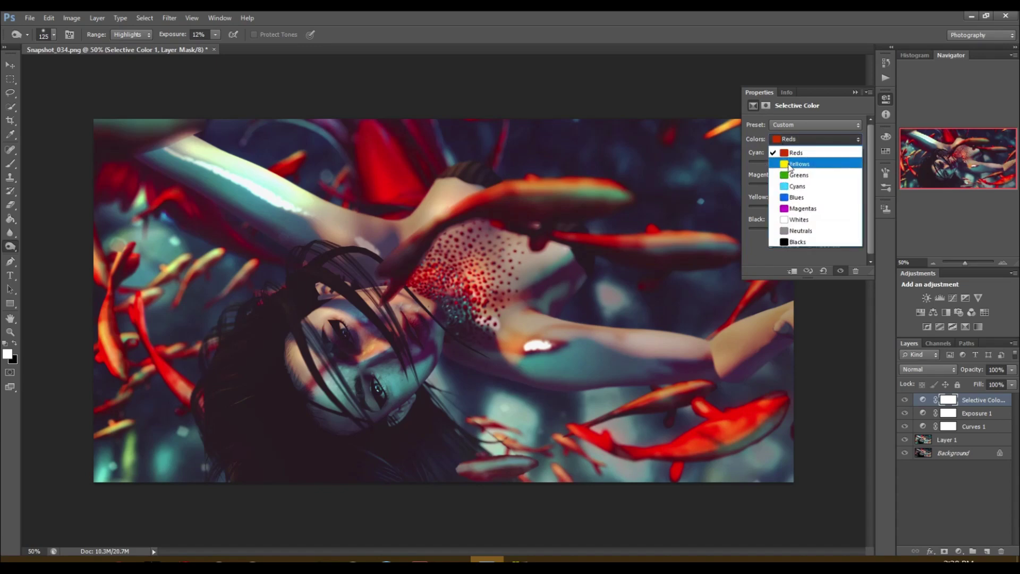
click(786, 152)
click(786, 161)
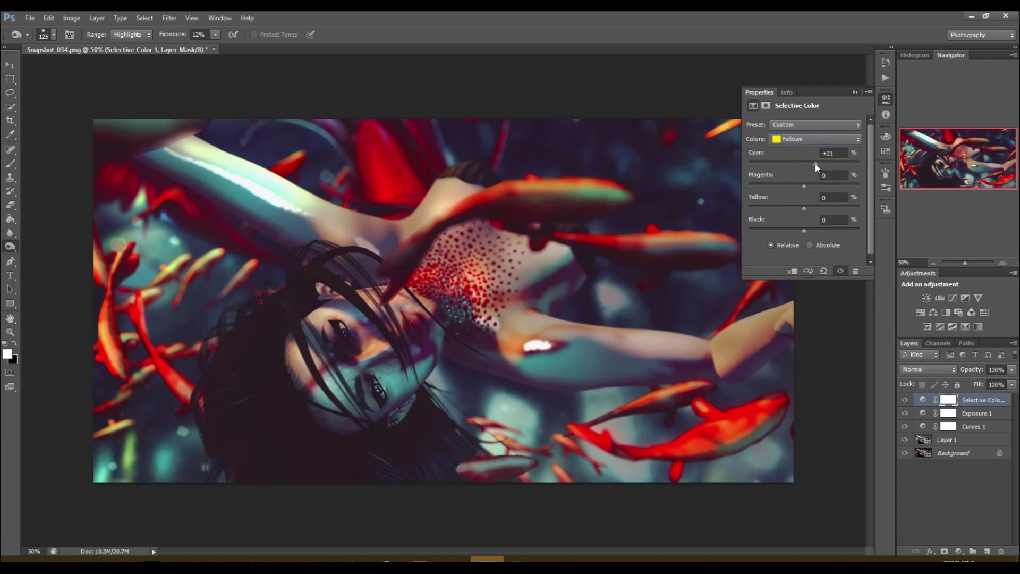
drag(781, 187, 815, 232)
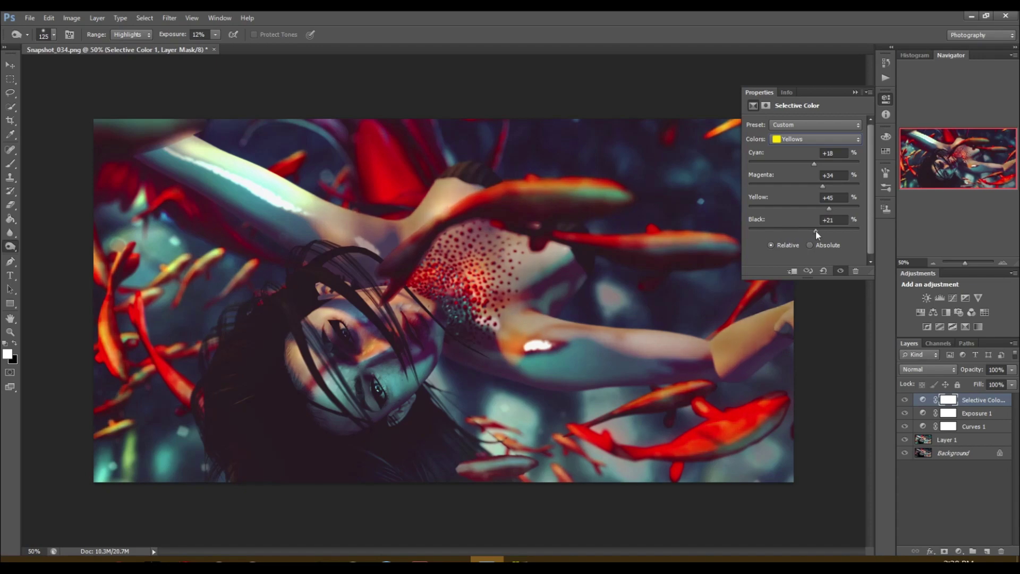
click(856, 91)
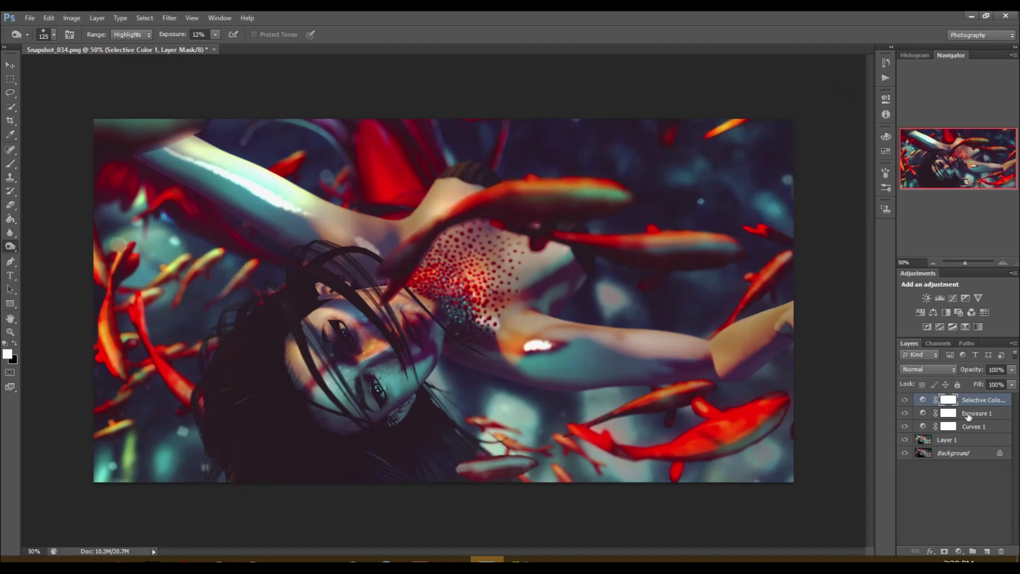
- Dodge the midtones of the woman's face on Layer 1 with a 150 px brush at 26% exposure
click(959, 438)
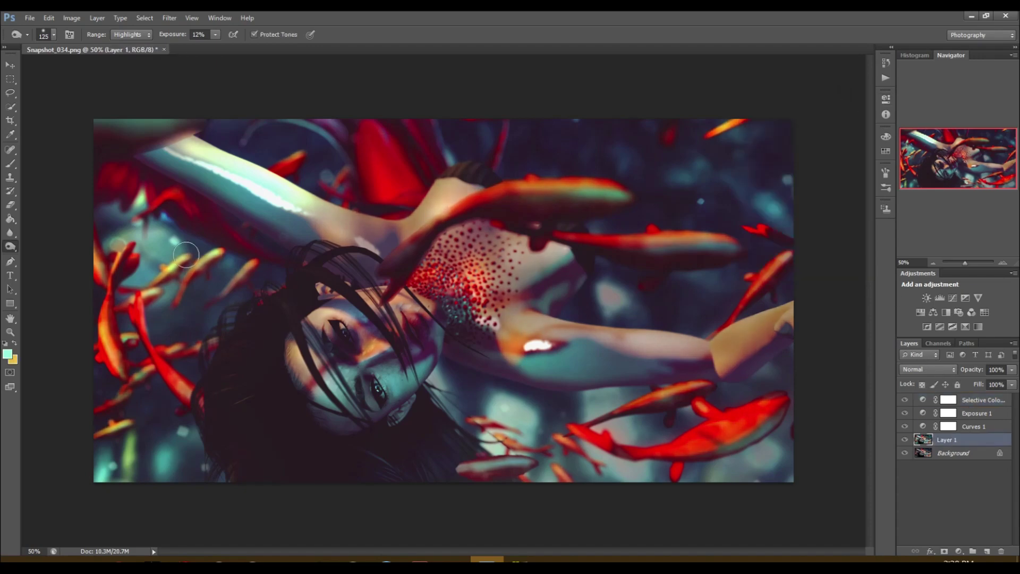
right_click(15, 247)
click(42, 246)
mouse_move(322, 365)
mouse_down()
mouse_move(322, 385)
mouse_move(314, 355)
mouse_move(344, 412)
mouse_up()
drag(370, 364, 411, 356)
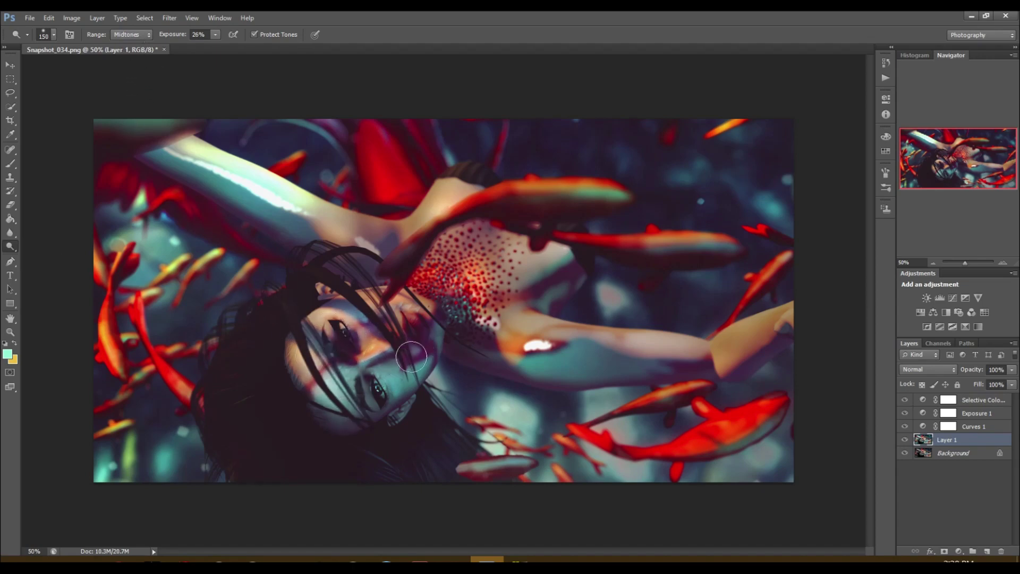
- Dodge the shadows of Layer 1 at 26% exposure and brighten its dark areas with a 900 px mint Screen-mode brush at 23% opacity
click(147, 35)
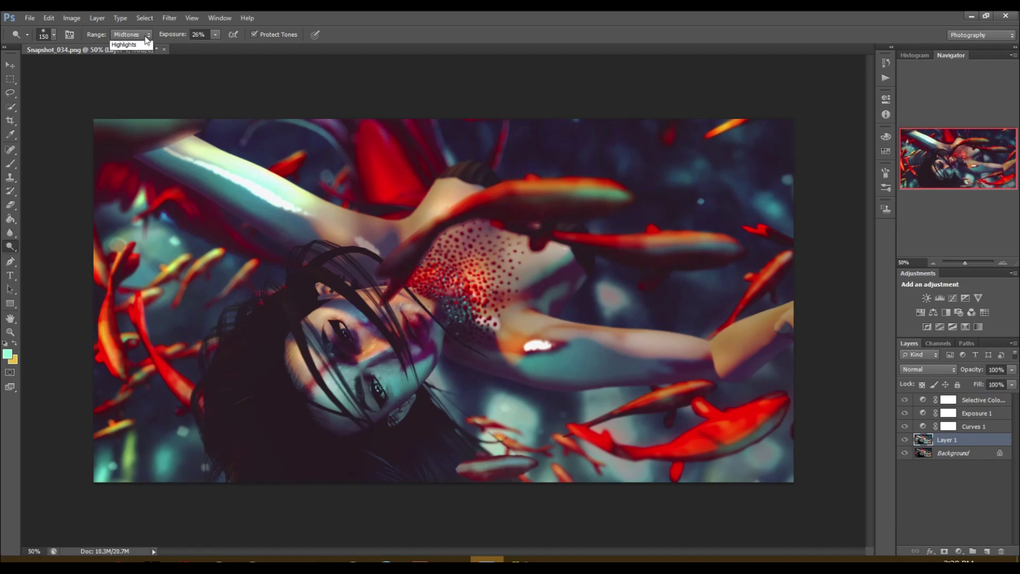
click(127, 46)
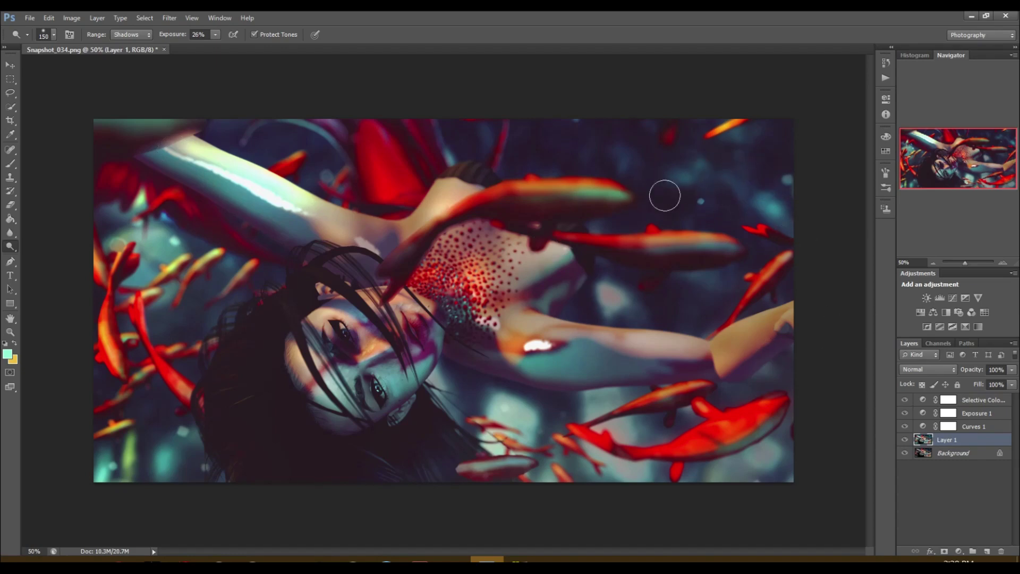
click(11, 165)
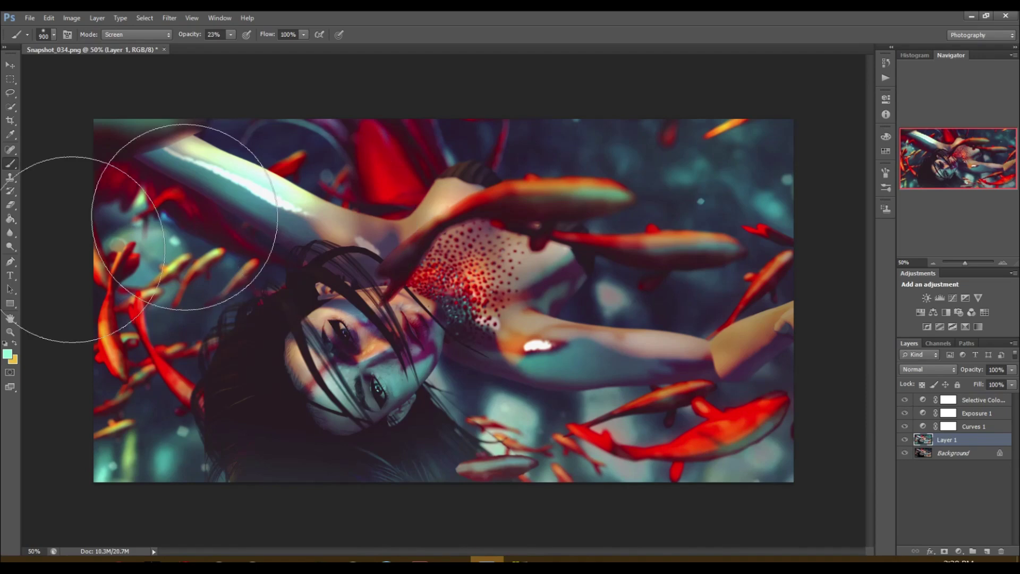
- Refine the portrait's small details with the Dodge tool at 26% exposure, reducing the brush to 30 px and ending on the Shadows range
click(10, 246)
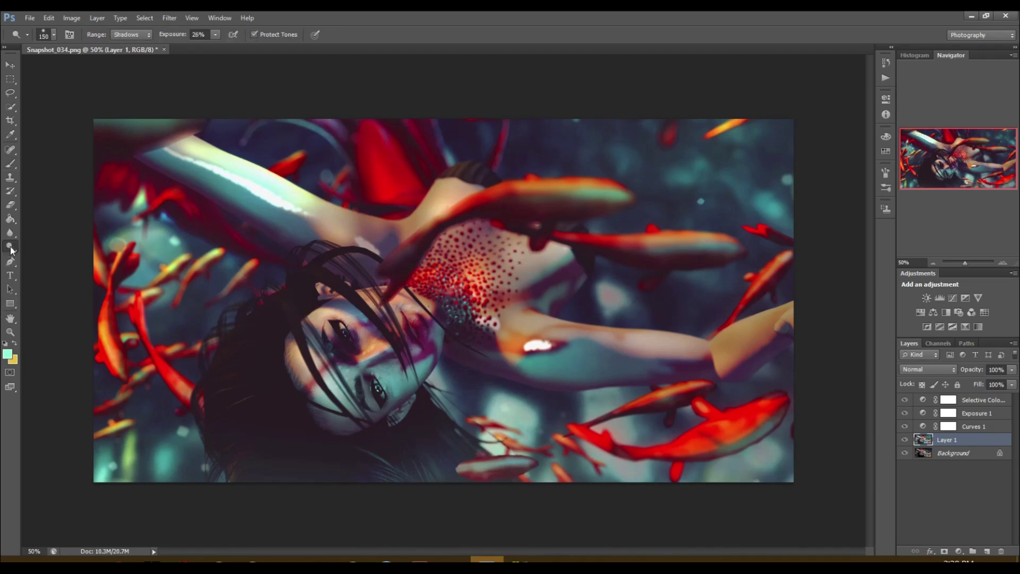
click(142, 34)
click(127, 53)
key(bracketleft)
key(bracketleft)
key(bracketleft)
key(bracketleft)
key(bracketleft)
key(bracketleft)
key(bracketleft)
key(bracketleft)
click(123, 35)
- Apply the Sharpen filter to Layer 1 and add 3% uniform noise
click(169, 17)
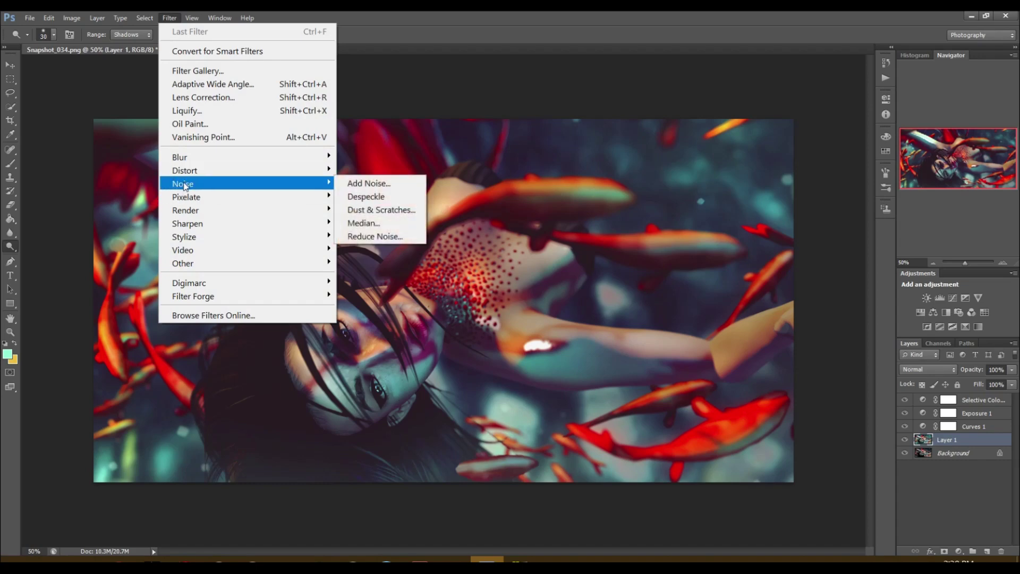
click(357, 224)
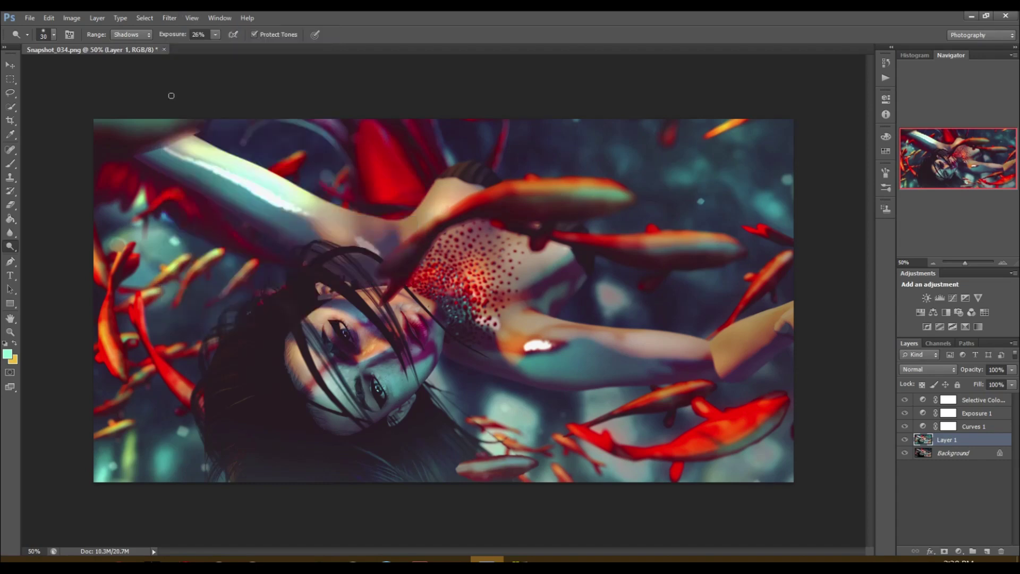
click(169, 18)
mouse_move(241, 192)
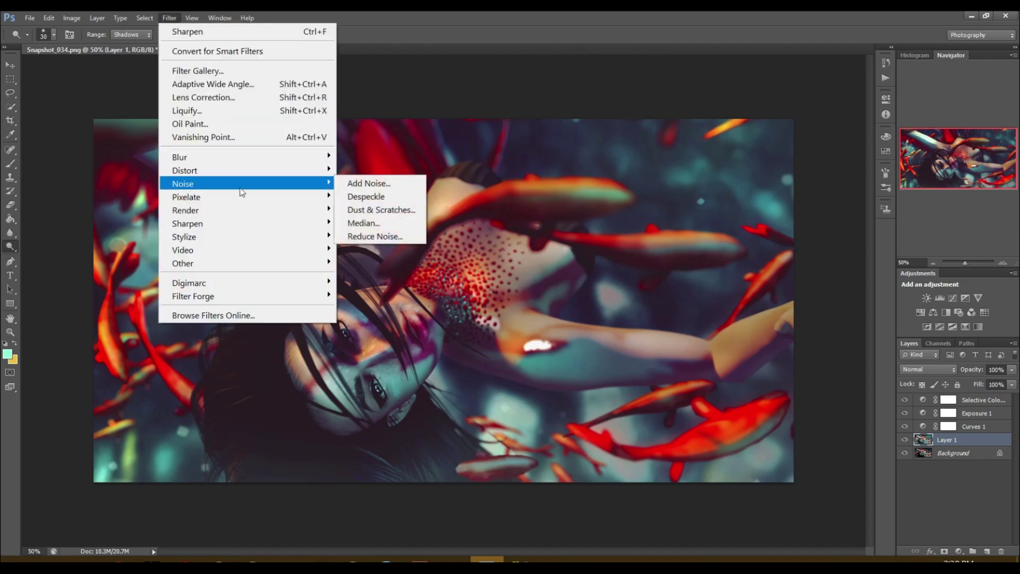
click(374, 184)
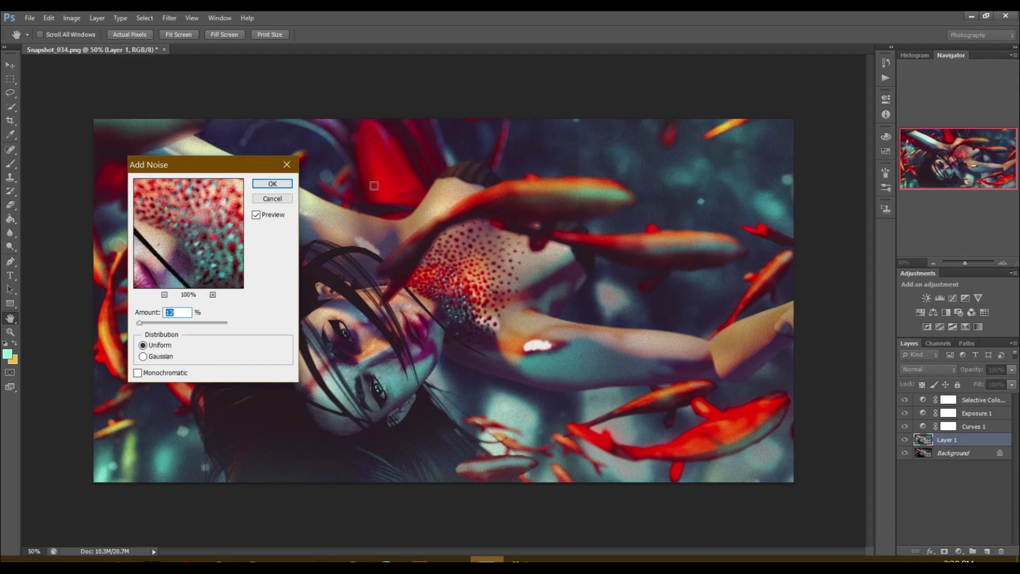
key(BackSpace)
text(3)
click(272, 183)
- Dodge the midtones of the woman's lower arm at 26% exposure, enlarging the brush from 100 px to 200 px
key(o)
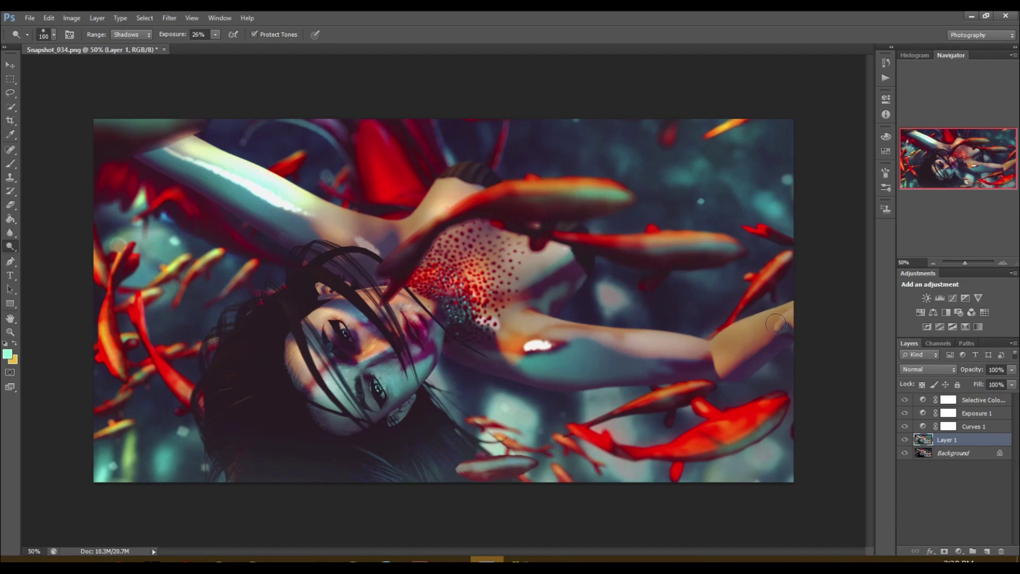
click(127, 35)
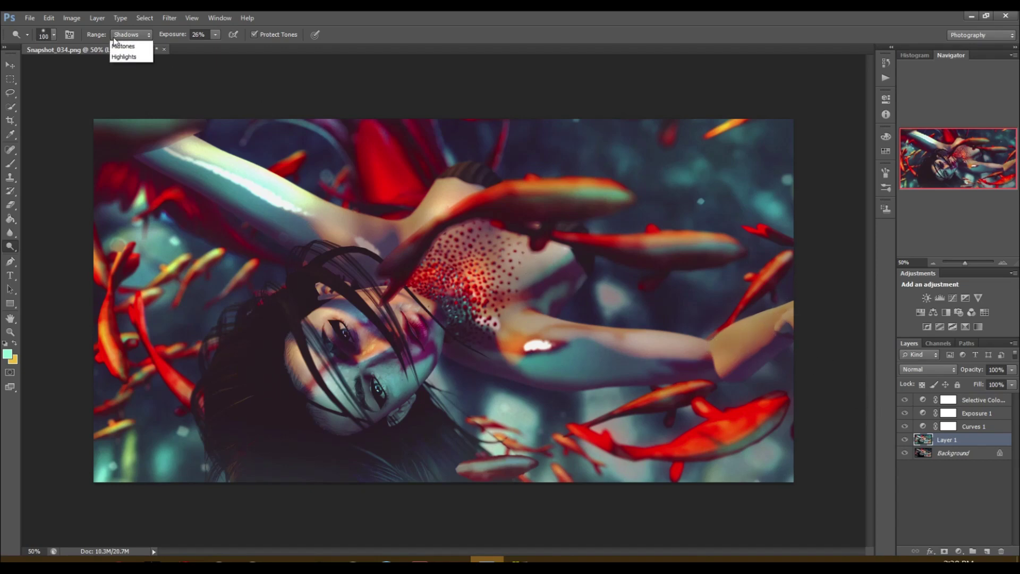
click(124, 57)
mouse_move(725, 350)
mouse_down()
mouse_move(728, 332)
mouse_move(717, 349)
mouse_move(754, 324)
mouse_move(715, 351)
mouse_move(799, 310)
mouse_move(715, 343)
mouse_move(725, 344)
mouse_move(700, 307)
mouse_up()
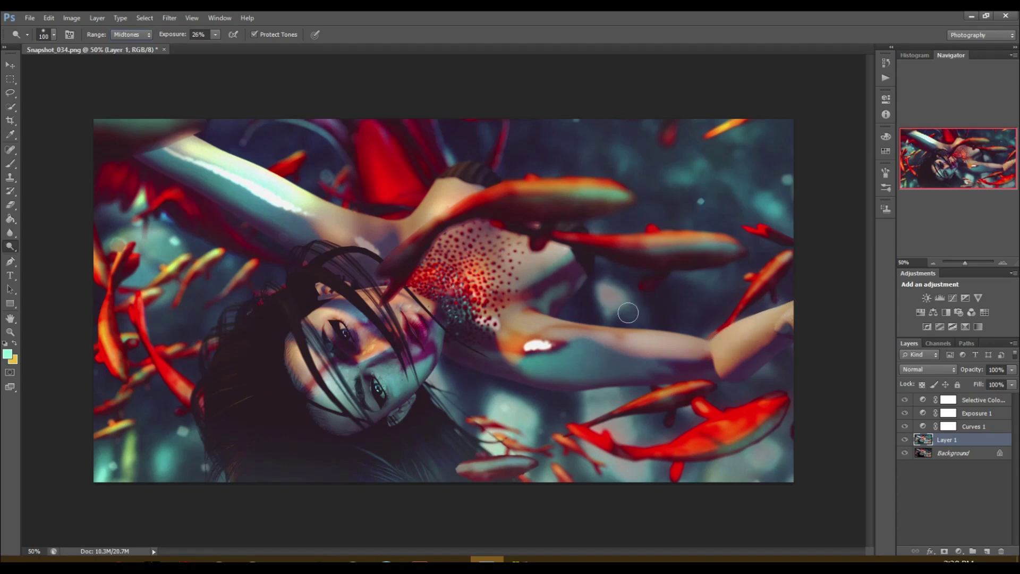
key(bracketright)
key(bracketright)
key(bracketright)
key(bracketright)
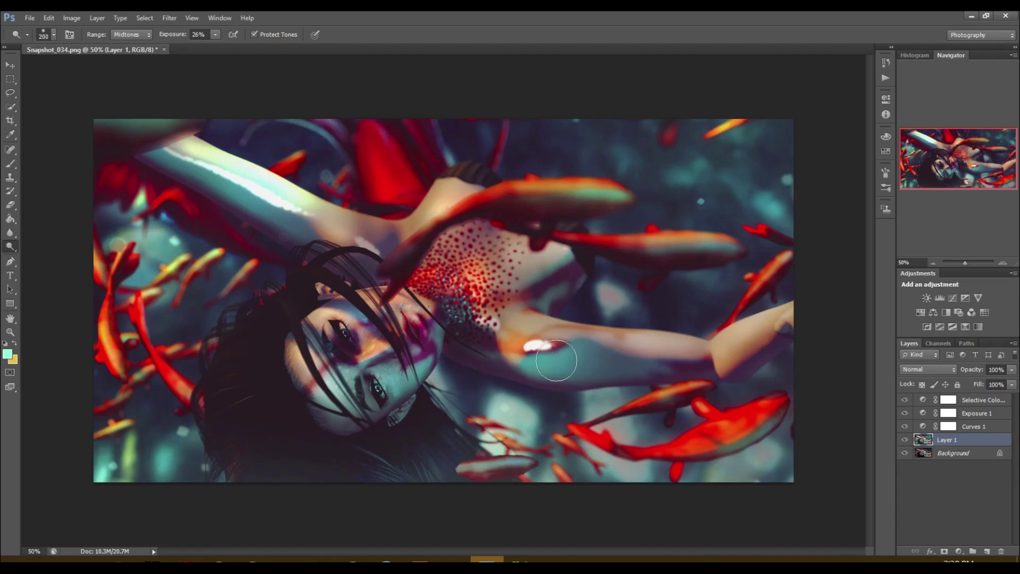